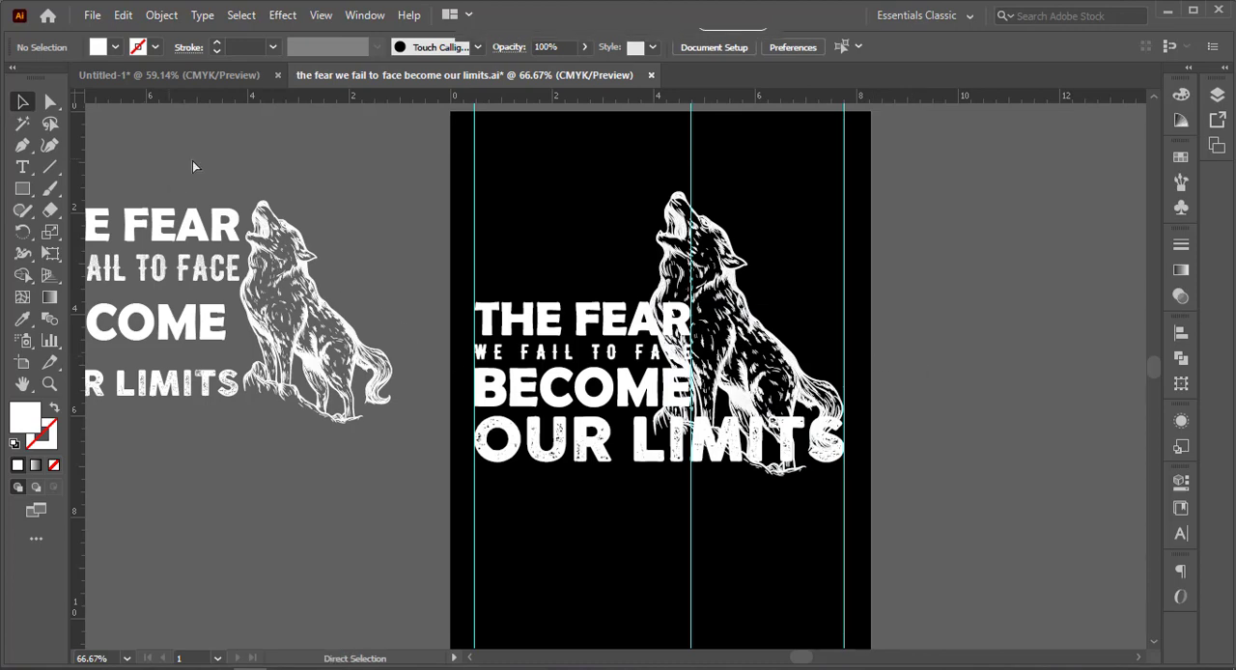
Delete the spare copy of the lettering and wolf lying beside the artboard and save the document.
{"action": "key", "text": "ctrl+s"}
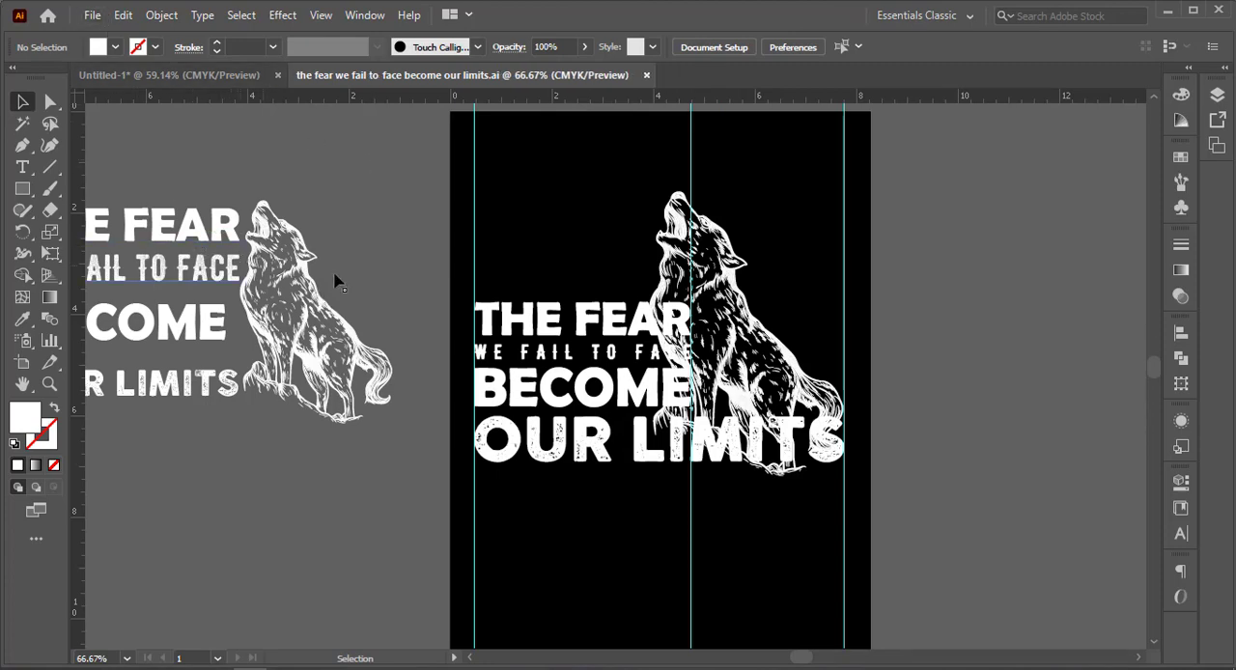
{"action": "left_click", "coordinate": [164, 21]}
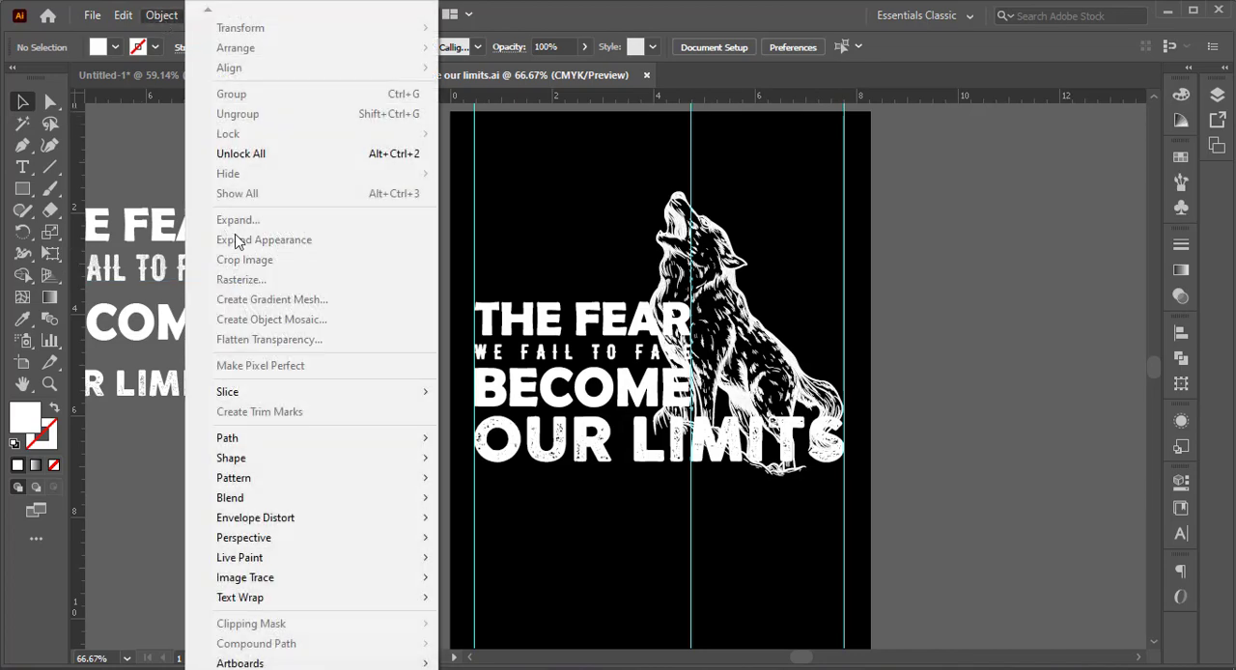
{"action": "left_click", "coordinate": [457, 226]}
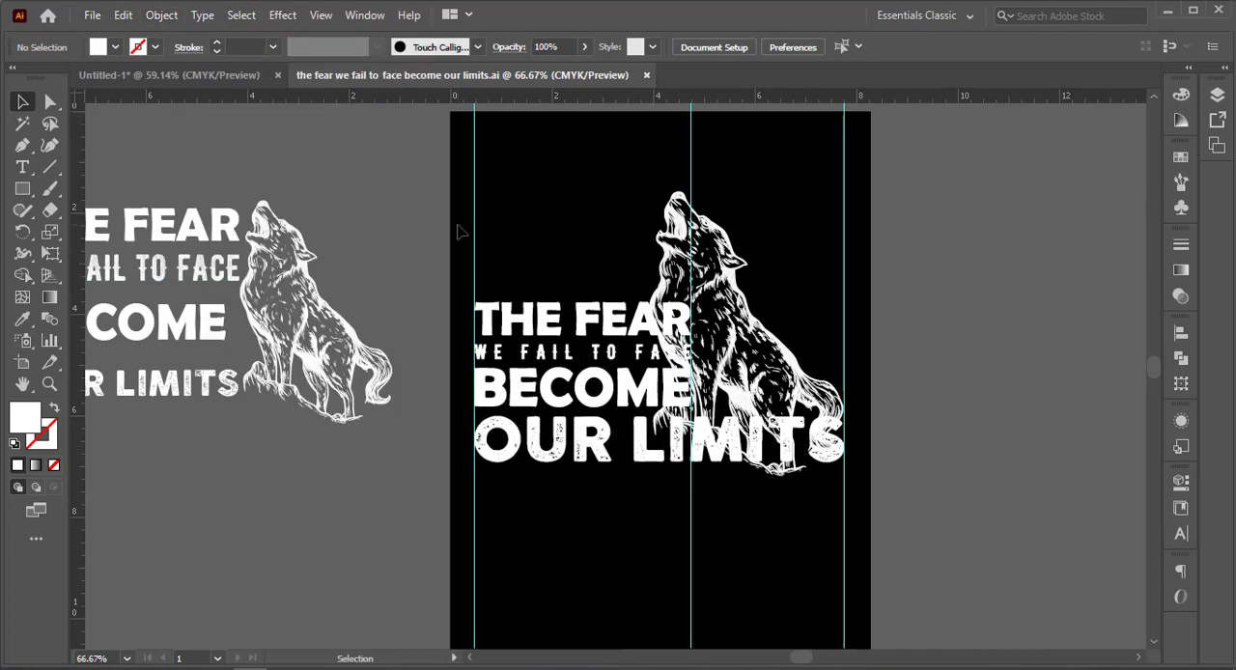
{"action": "left_click_drag", "start_coordinate": [546, 230], "coordinate": [542, 545]}
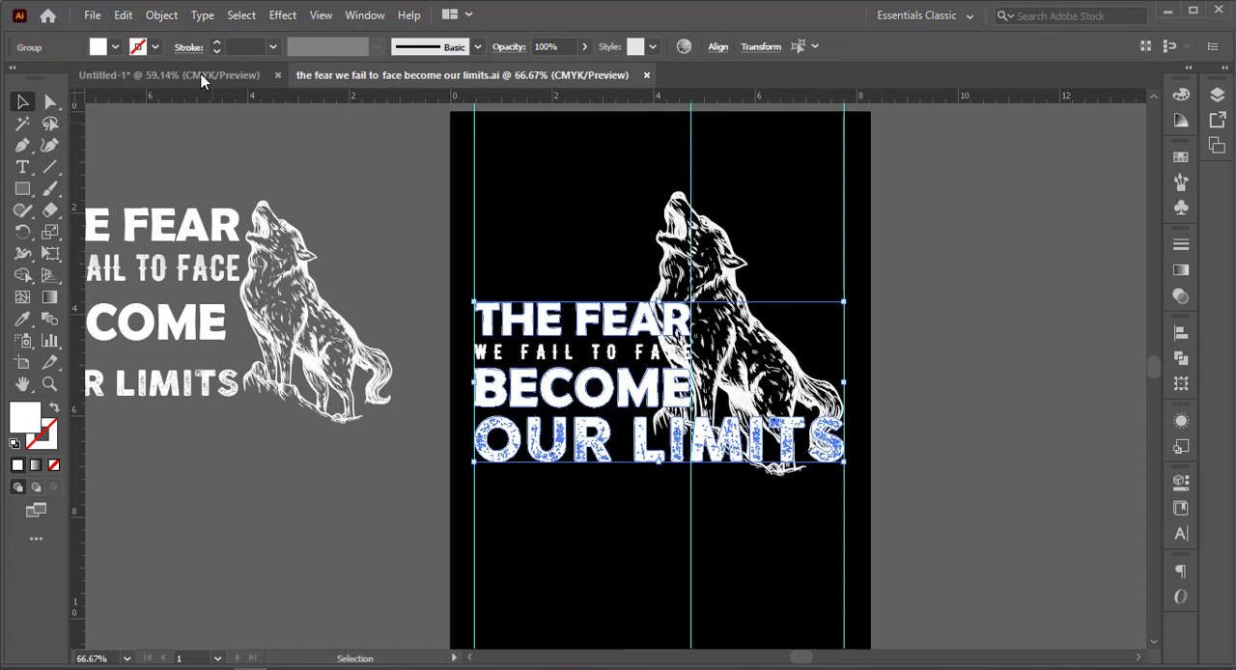
{"action": "left_click", "coordinate": [162, 16]}
{"action": "left_click", "coordinate": [129, 168]}
{"action": "left_click_drag", "start_coordinate": [130, 168], "coordinate": [364, 474]}
{"action": "key", "text": "Delete"}
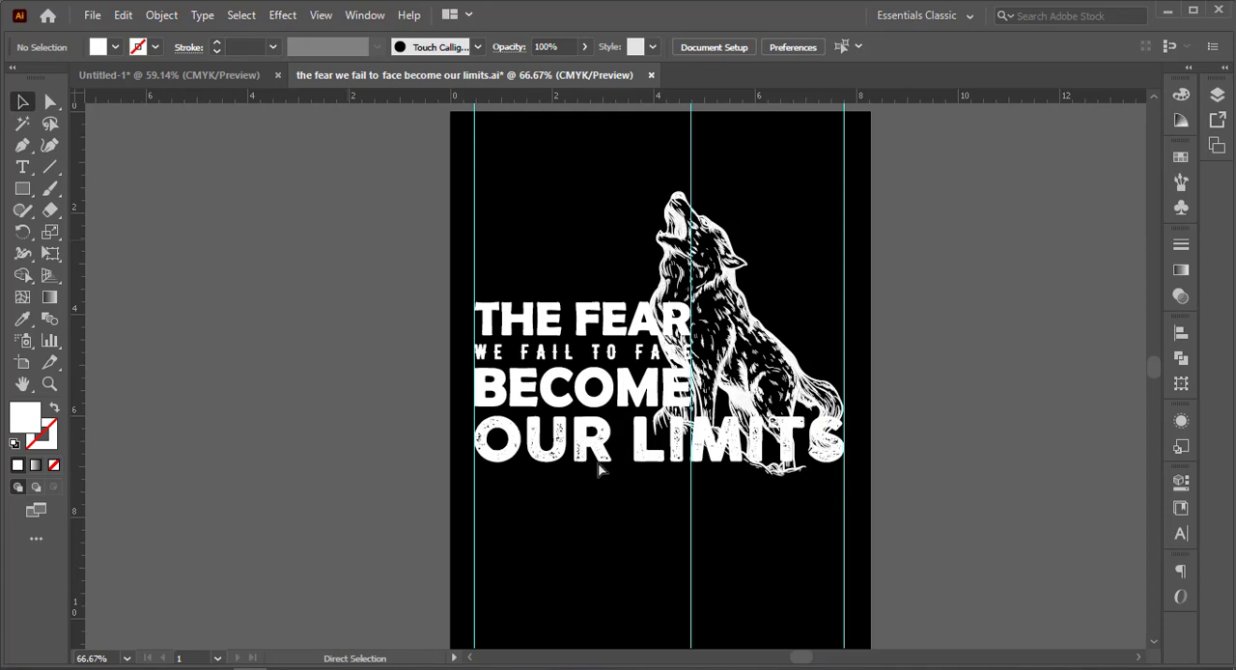
{"action": "key", "text": "ctrl+s"}
Offset the paths of the "BECOME OUR LIMITS" lettering and the E of "FACE" by 0.1389 in with Round joins and miter limit 4.
{"action": "left_click_drag", "start_coordinate": [530, 229], "coordinate": [576, 513]}
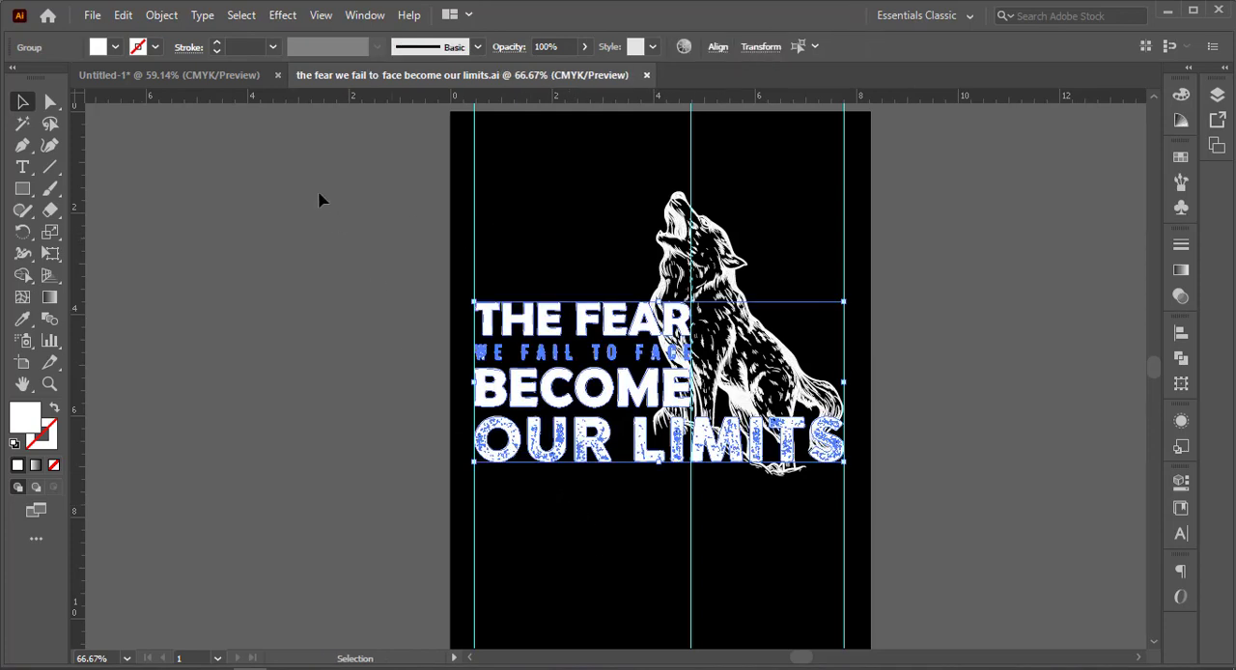
{"action": "left_click", "coordinate": [161, 14]}
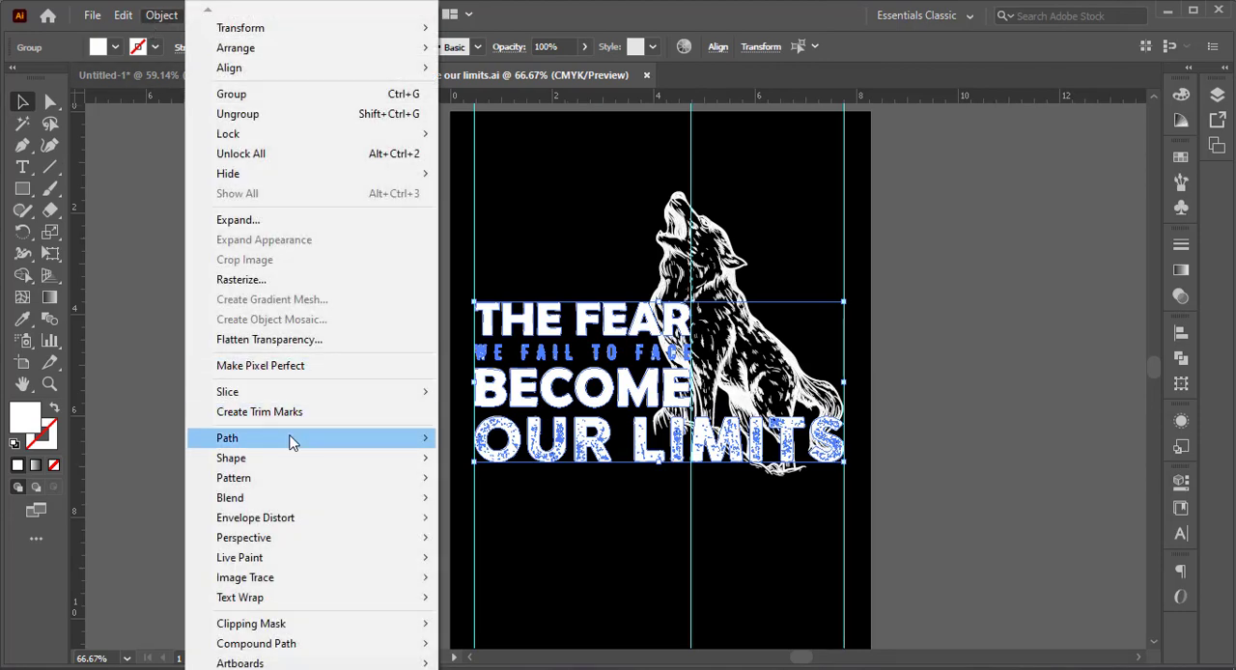
{"action": "mouse_move", "coordinate": [289, 438]}
{"action": "left_click", "coordinate": [497, 506]}
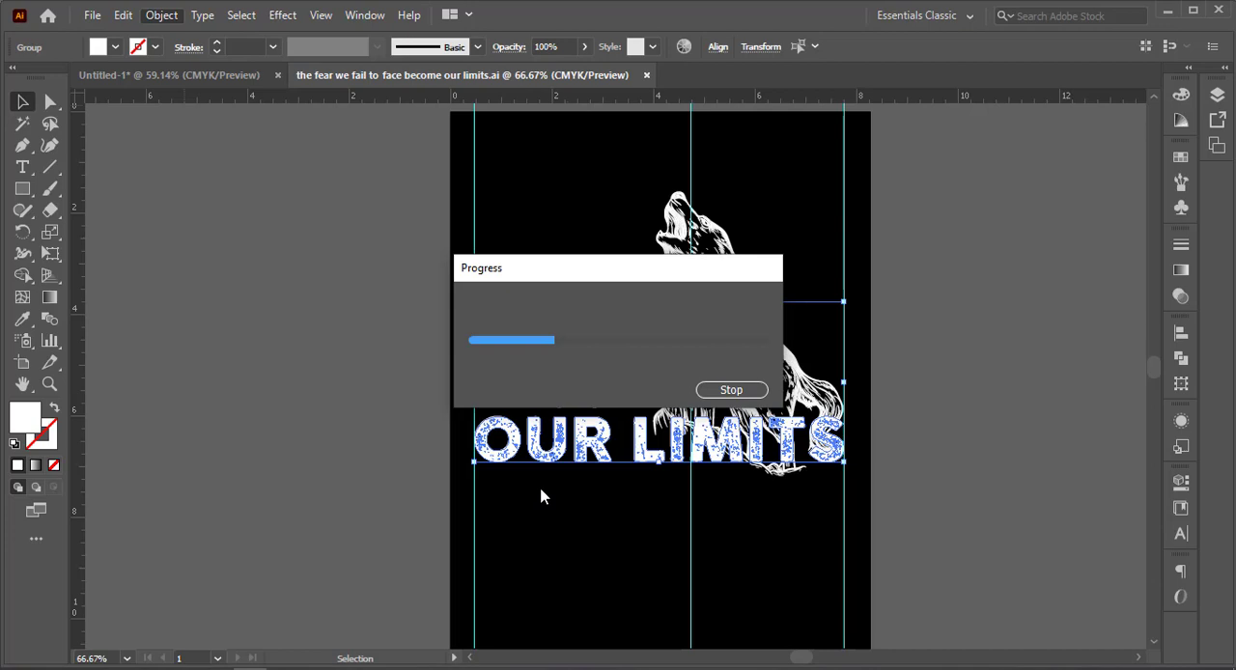
{"action": "left_click", "coordinate": [742, 391]}
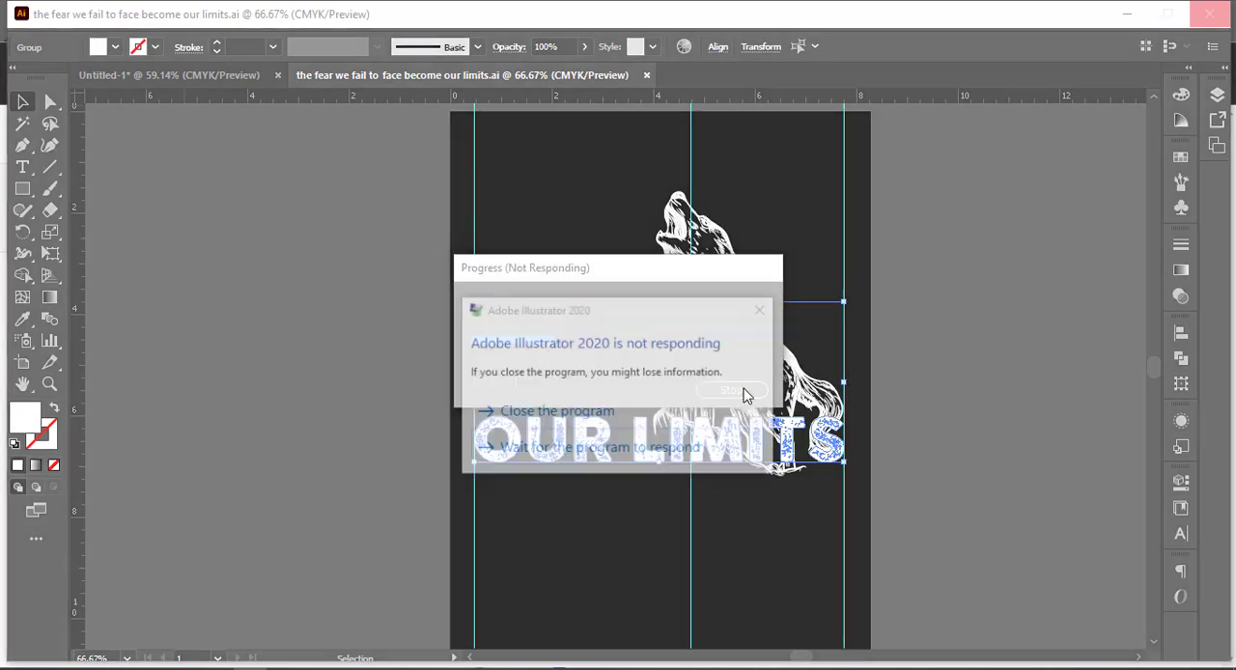
{"action": "left_click", "coordinate": [634, 462]}
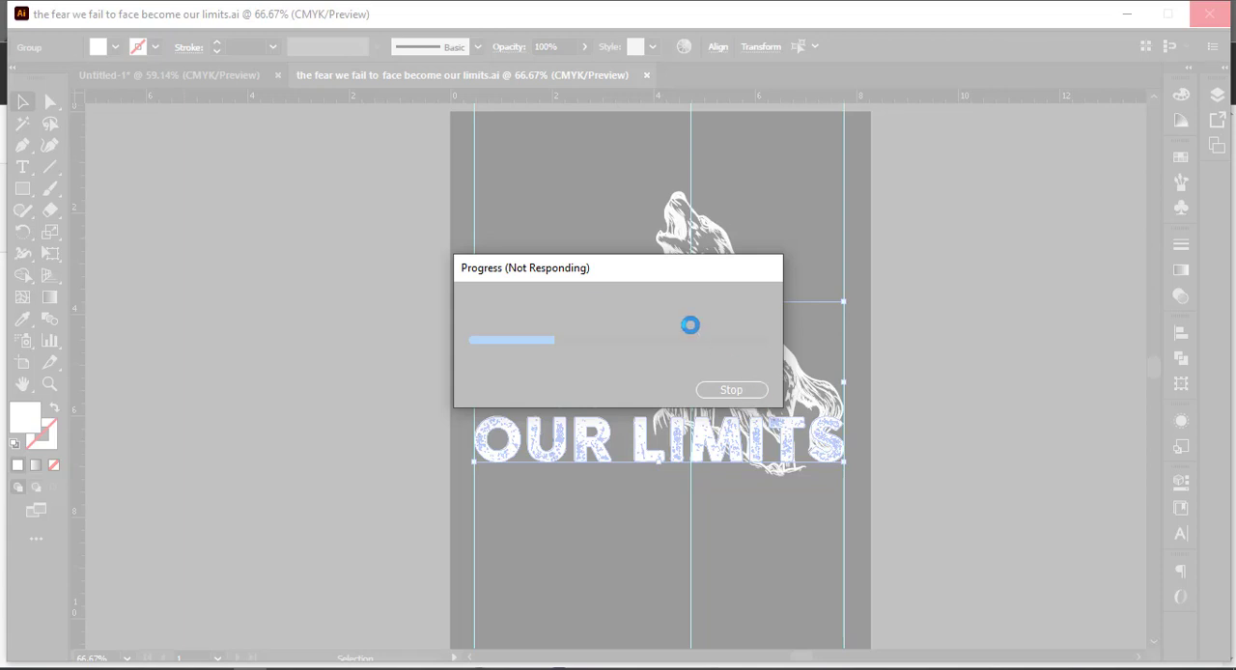
{"action": "left_click", "coordinate": [601, 450]}
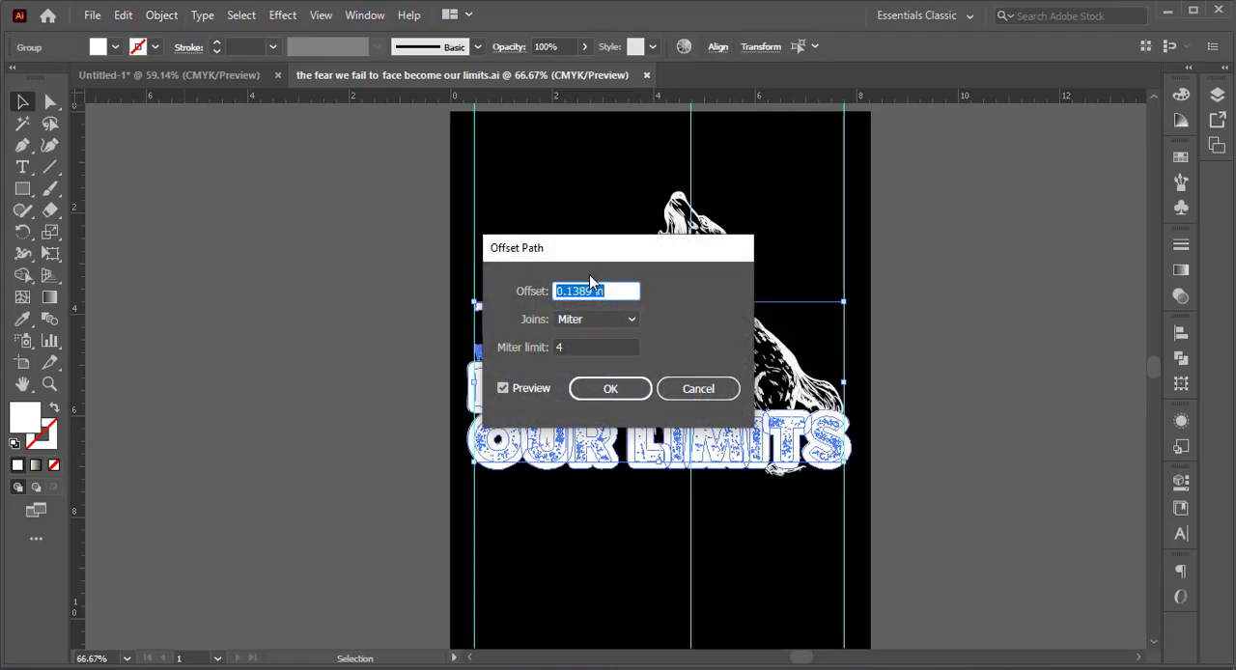
{"action": "key", "text": "Tab"}
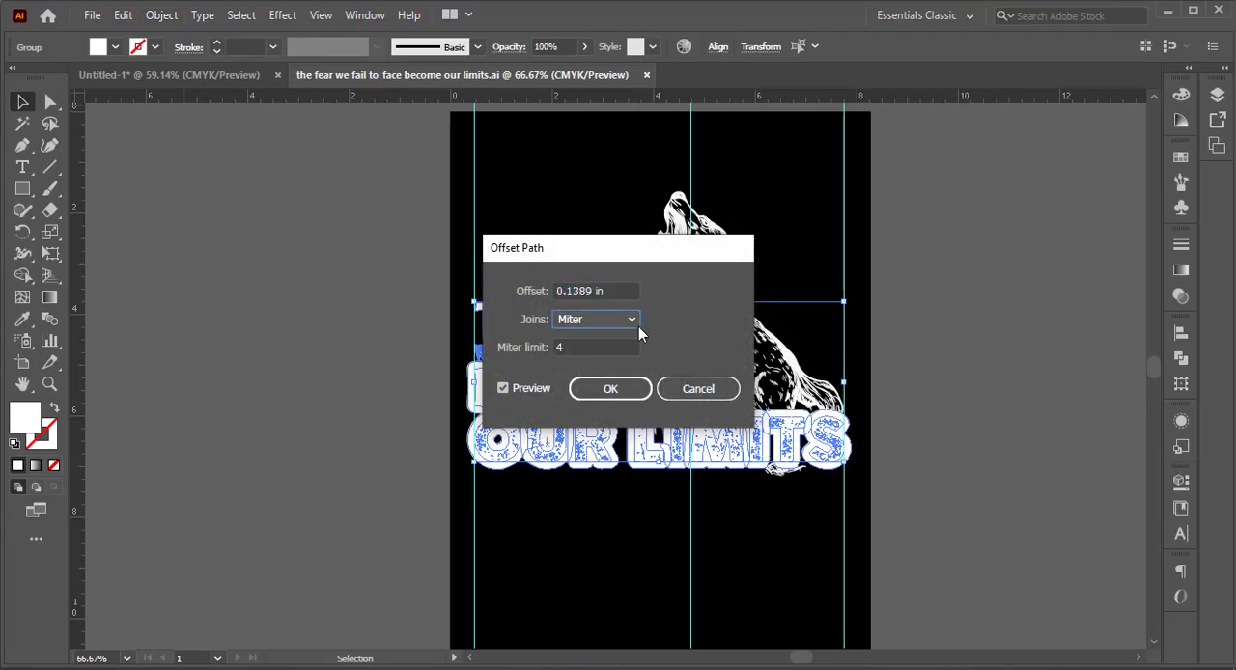
{"action": "key", "text": "Return"}
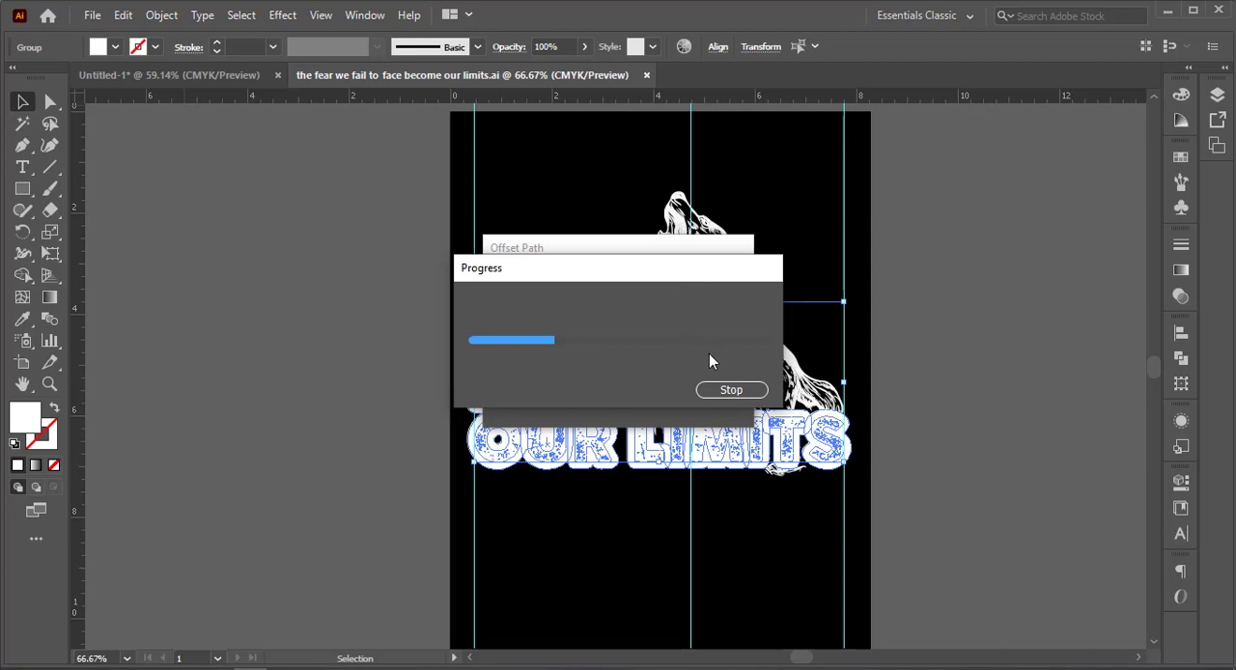
{"action": "left_click", "coordinate": [731, 388]}
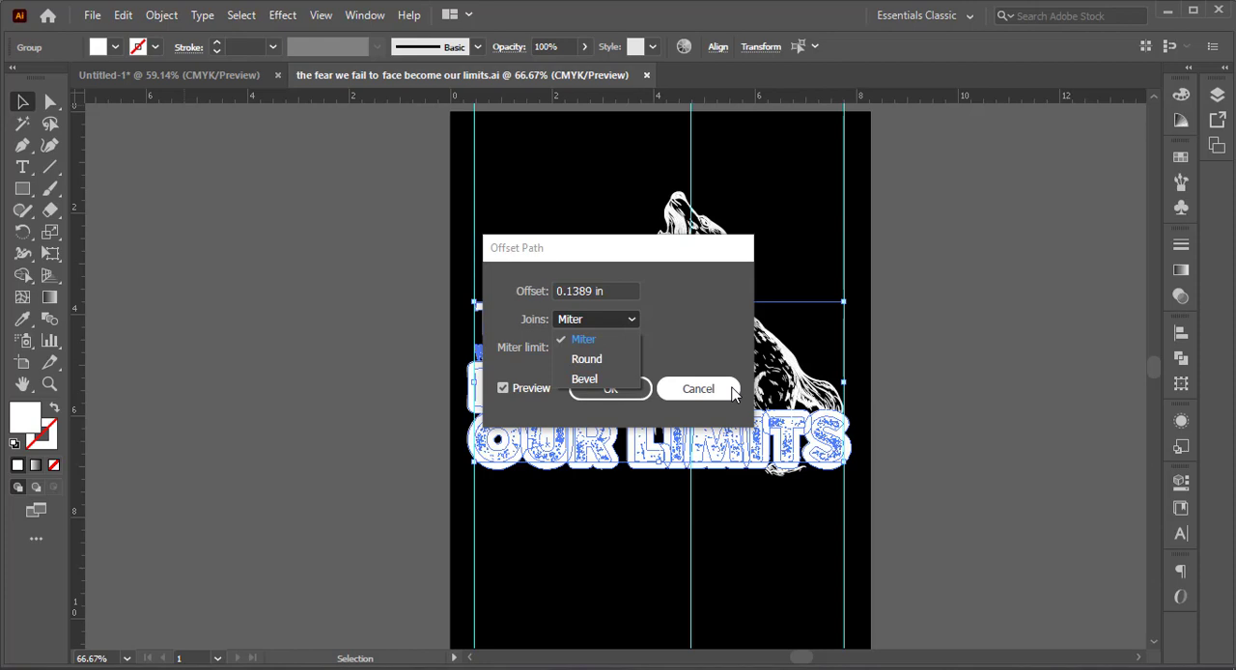
{"action": "left_click", "coordinate": [594, 362]}
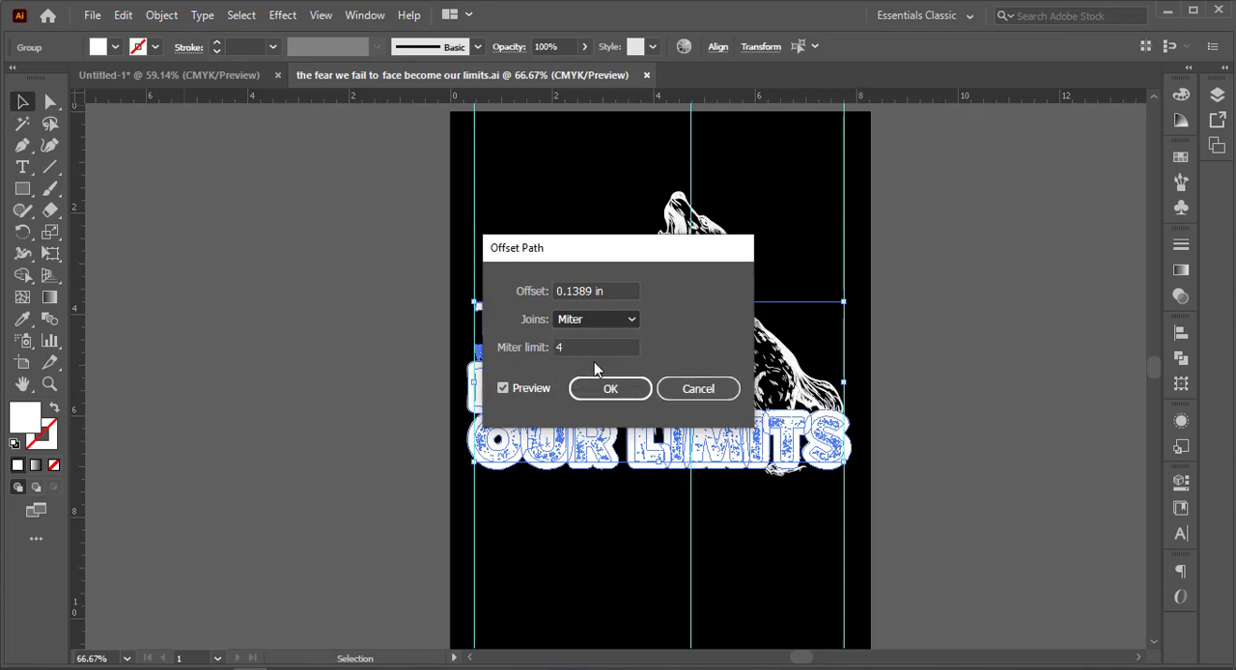
{"action": "left_click", "coordinate": [608, 390]}
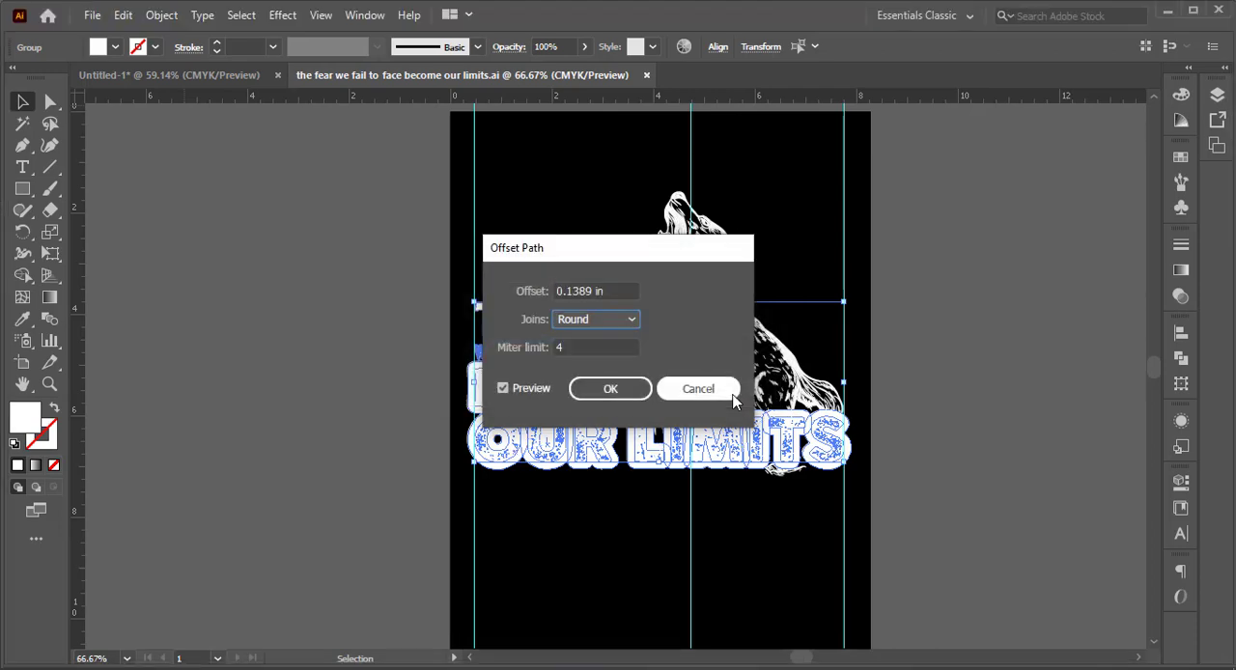
{"action": "left_click", "coordinate": [619, 390]}
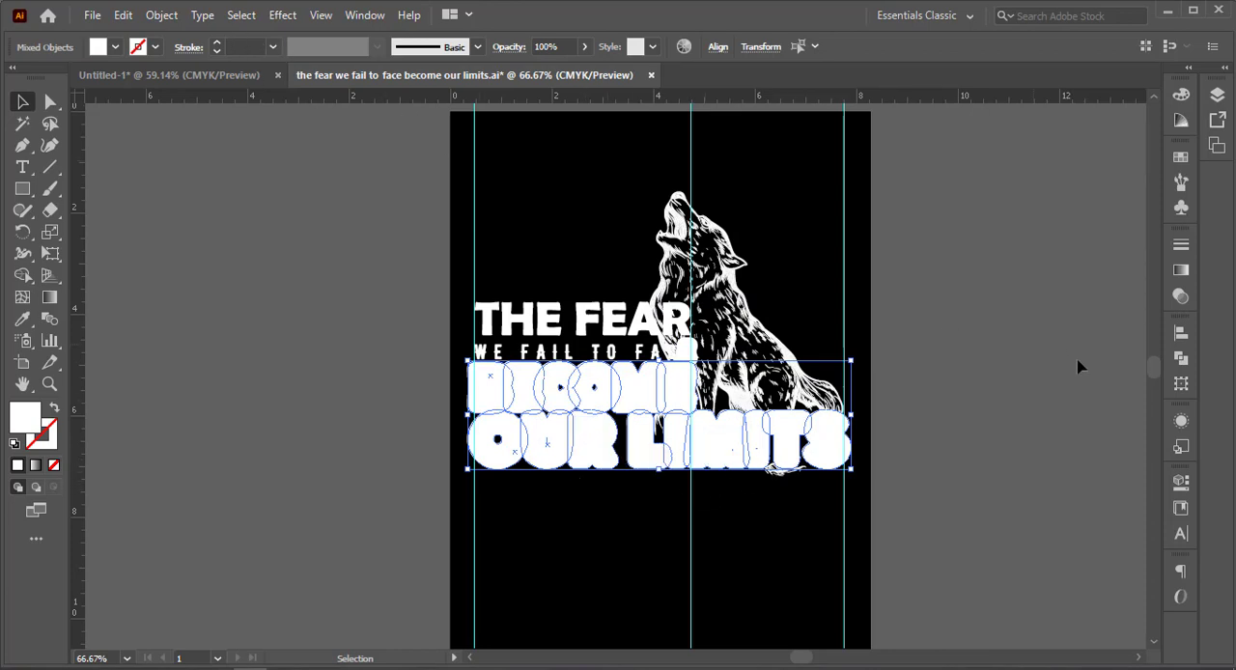
Unite the offset outlines of "BECOME" and "OUR LIMITS" into a single shape.
{"action": "left_click", "coordinate": [1181, 357]}
{"action": "left_click", "coordinate": [970, 373]}
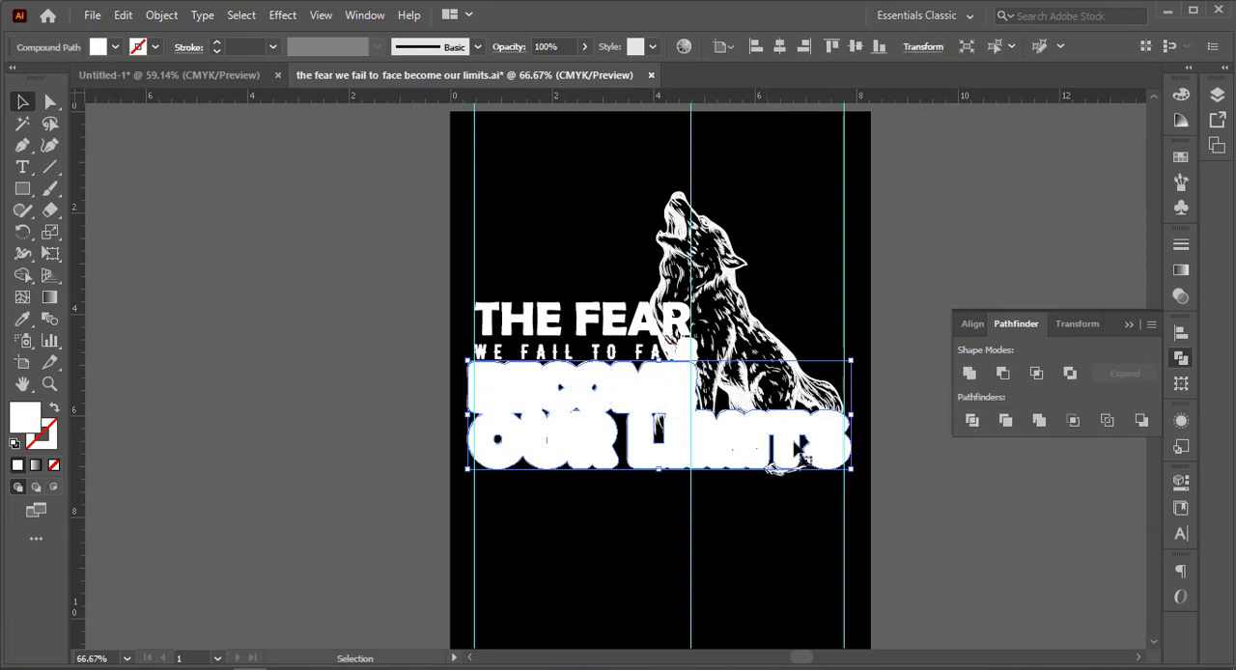
{"action": "left_click", "coordinate": [1131, 322]}
Inspect the stray offset shape around the E of "FACE" and undo the last change to the united outline.
{"action": "key", "text": "a"}
{"action": "left_click", "coordinate": [909, 438]}
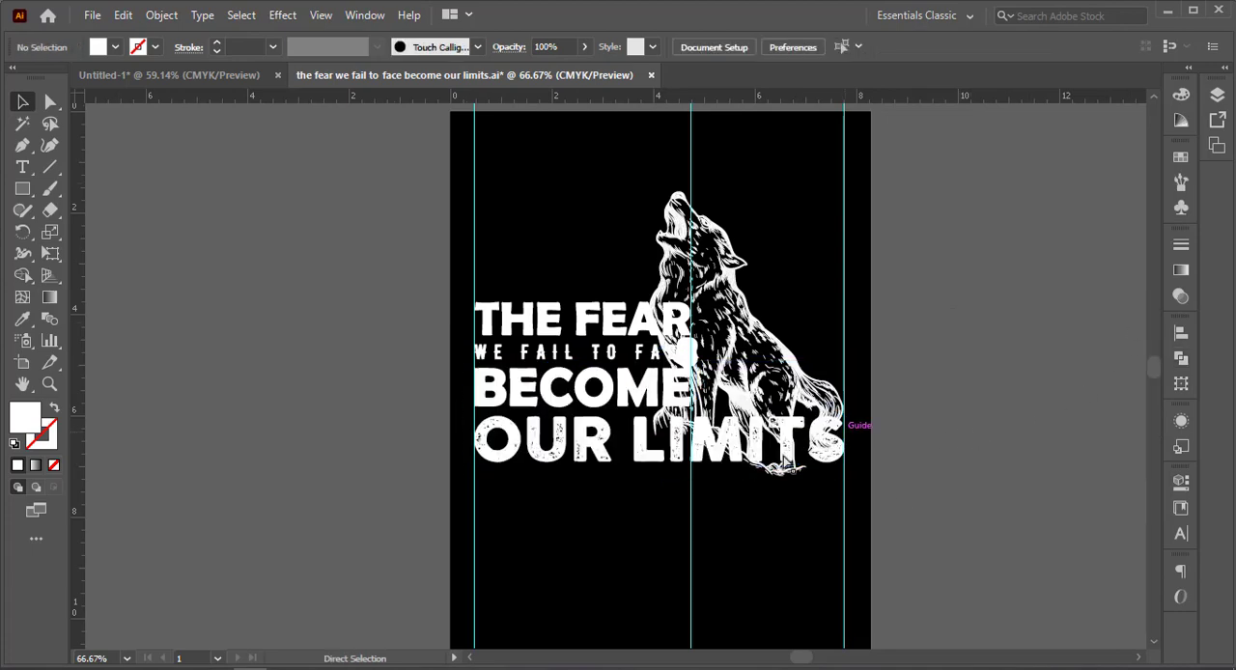
{"action": "scroll", "coordinate": [667, 320], "scroll_direction": "up", "scroll_amount": 5}
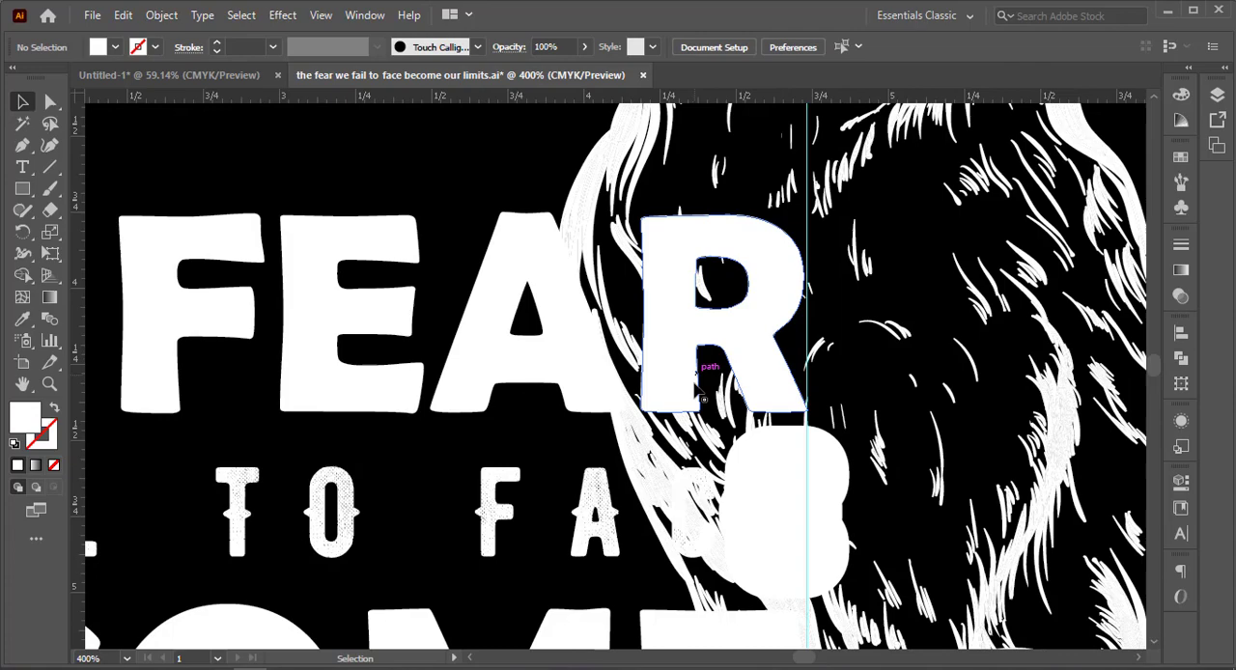
{"action": "left_click", "coordinate": [788, 510]}
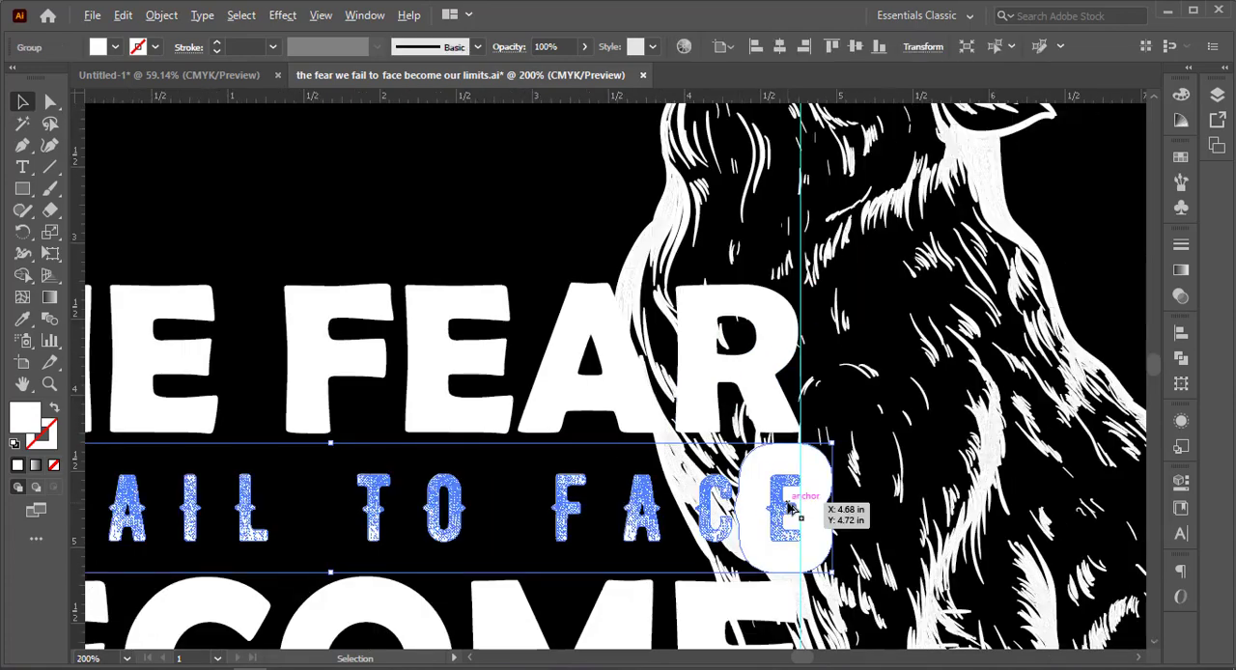
{"action": "scroll", "coordinate": [792, 512], "scroll_direction": "down", "scroll_amount": 4}
{"action": "left_click_drag", "start_coordinate": [836, 519], "coordinate": [694, 318]}
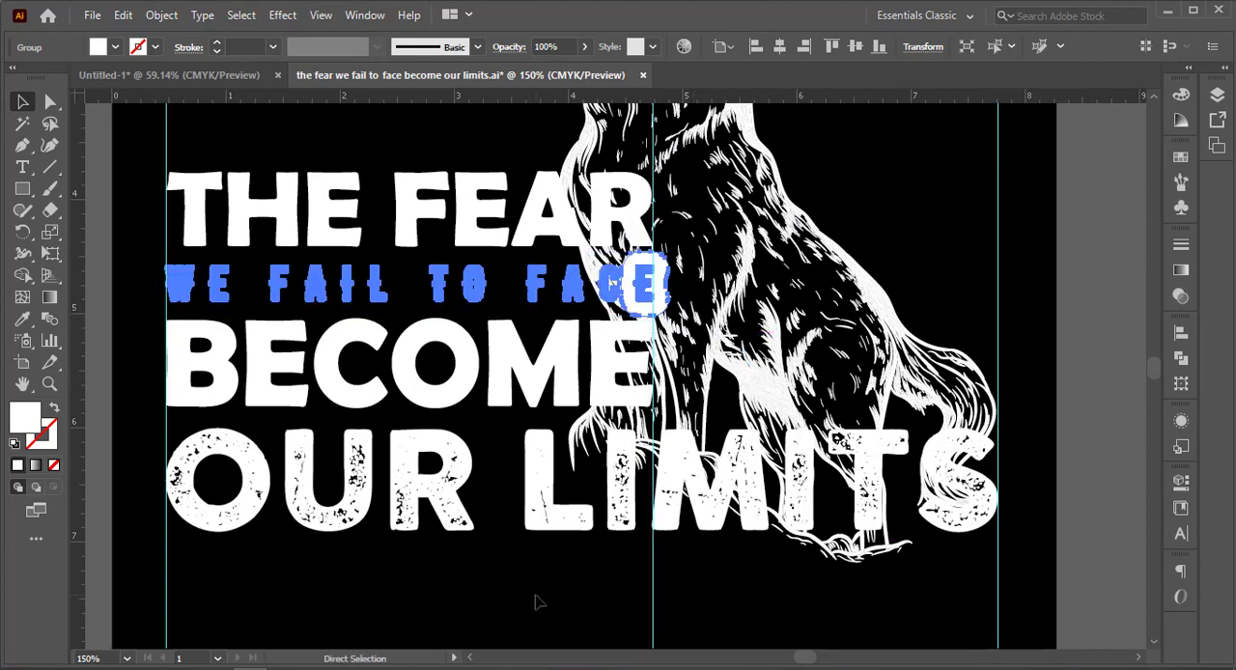
{"action": "key", "text": "ctrl+z"}
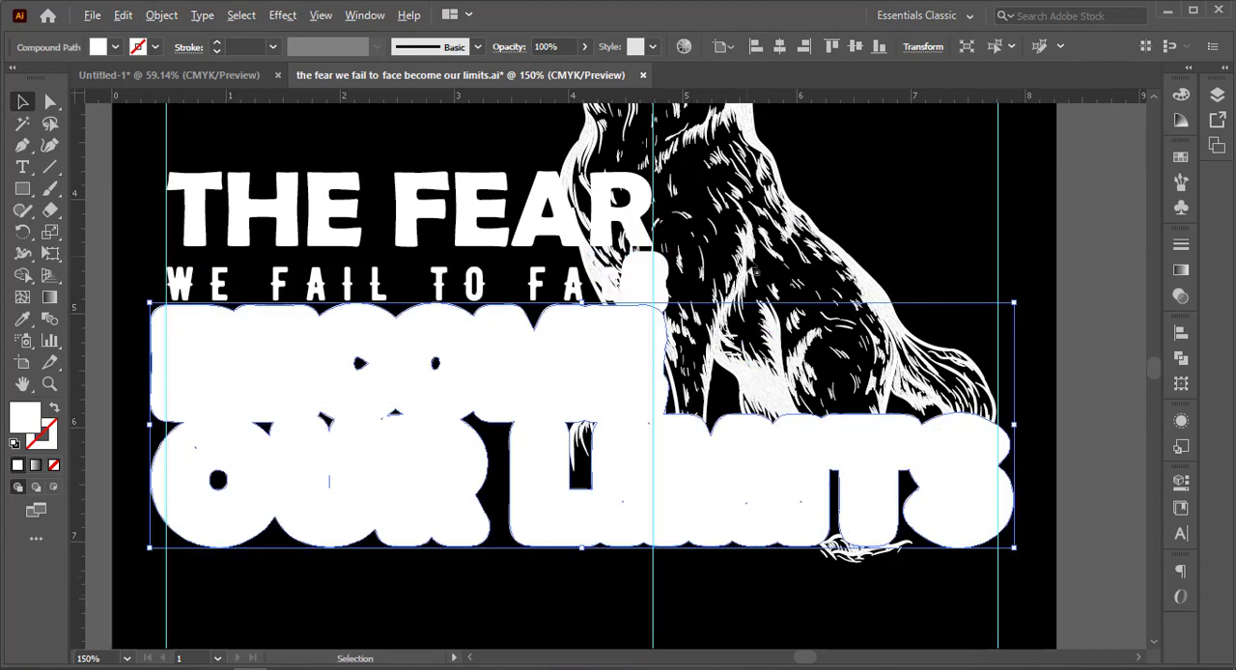
Subtract the united lettering outline from the wolf drawing with Minus Front as a compound shape and expand it.
{"action": "left_click", "coordinate": [754, 271]}
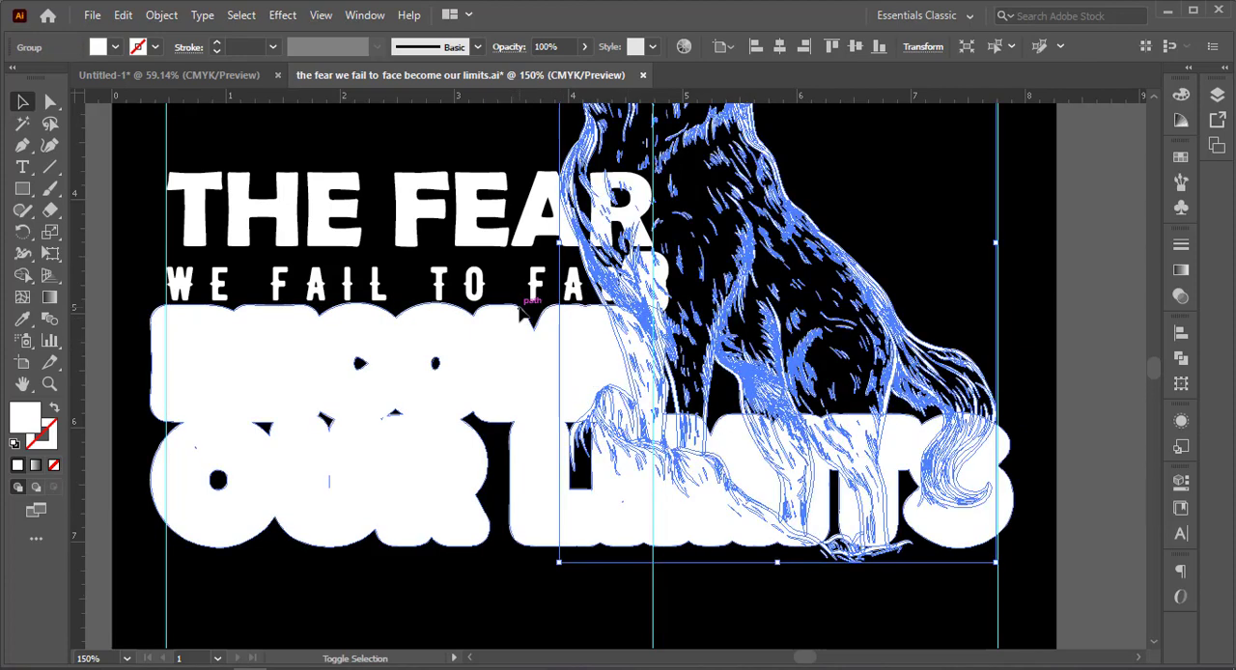
{"action": "left_click", "coordinate": [522, 305], "text": "shift"}
{"action": "left_click", "coordinate": [1179, 357]}
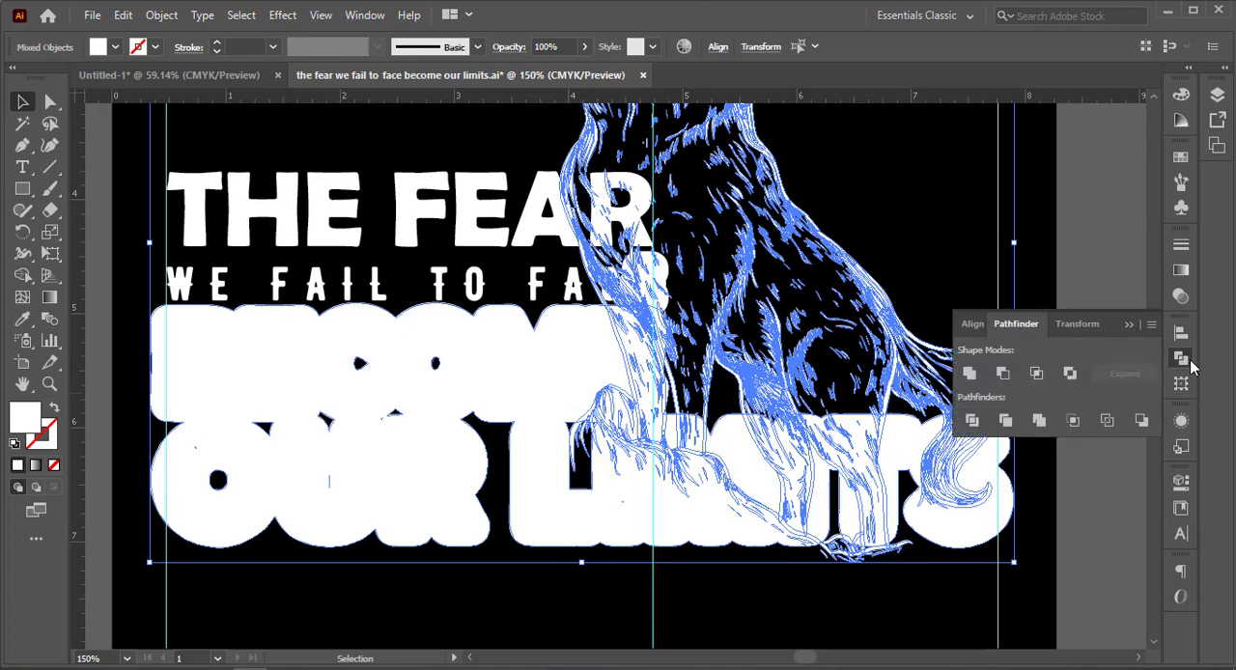
{"action": "left_click", "coordinate": [1002, 372]}
{"action": "left_click", "coordinate": [1067, 372]}
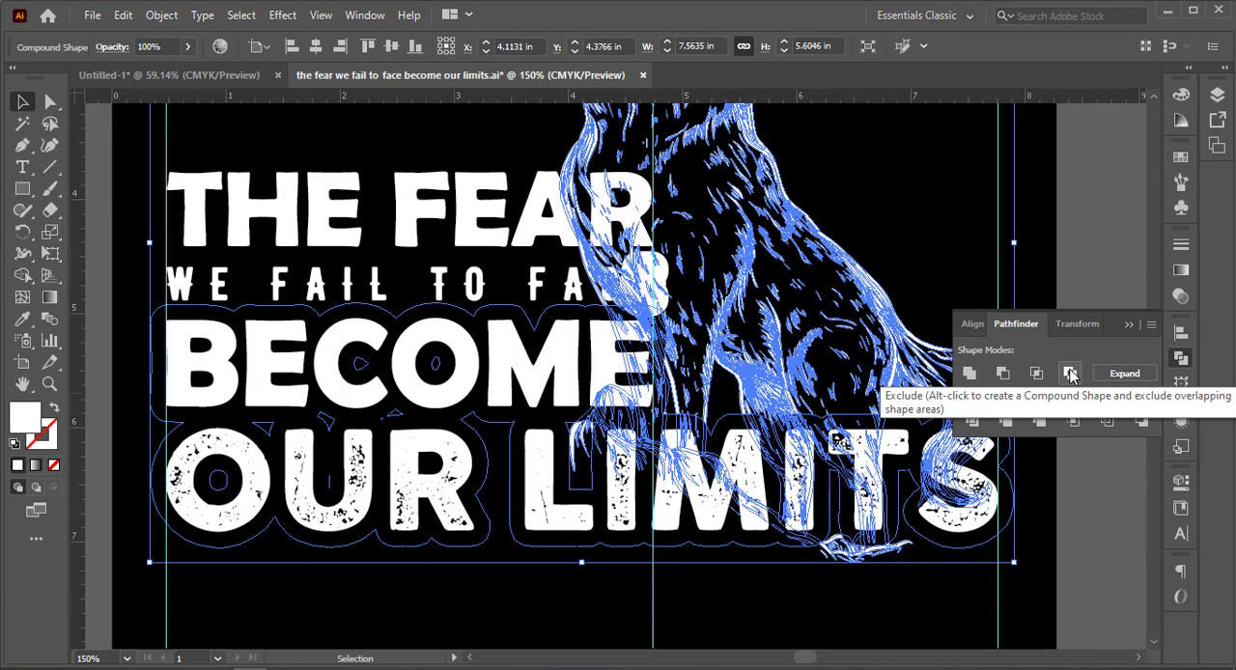
{"action": "left_click", "coordinate": [1126, 374]}
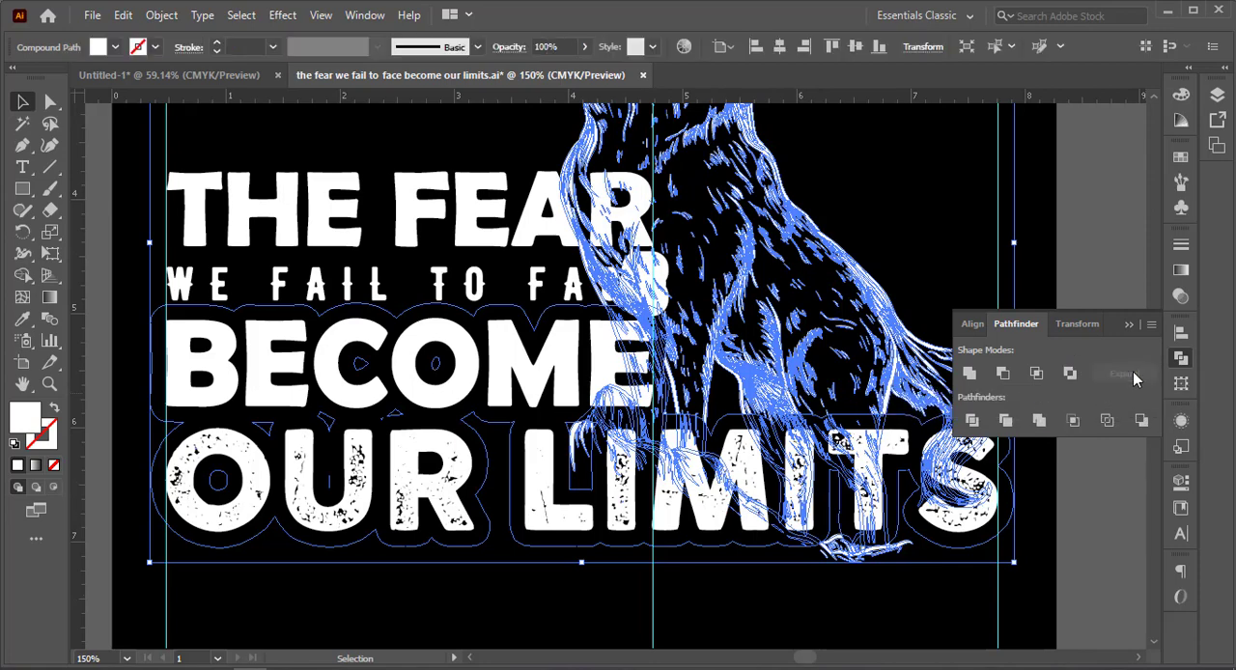
{"action": "left_click", "coordinate": [1067, 262]}
Delete the leftover offset shape around the E of "FACE" inside its group and leave isolation mode.
{"action": "scroll", "coordinate": [925, 272], "scroll_direction": "down", "scroll_amount": 2}
{"action": "left_click_drag", "start_coordinate": [925, 271], "coordinate": [746, 272]}
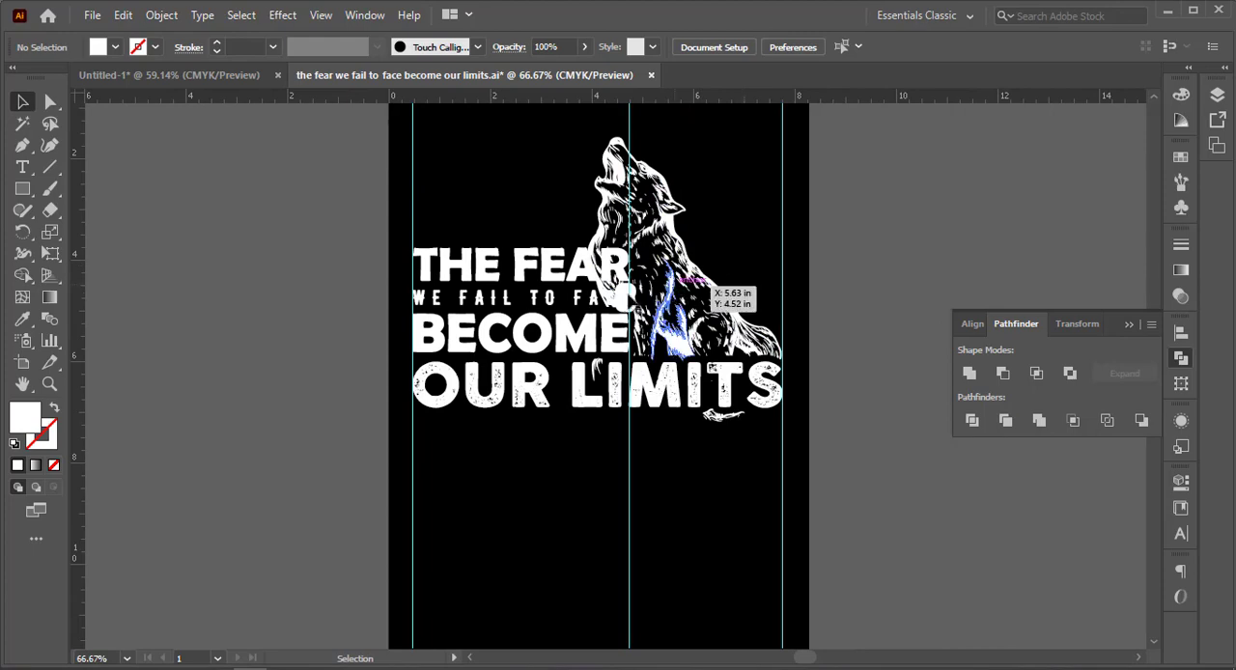
{"action": "left_click", "coordinate": [619, 299]}
{"action": "left_click_drag", "start_coordinate": [604, 310], "coordinate": [618, 302]}
{"action": "scroll", "coordinate": [607, 296], "scroll_direction": "up", "scroll_amount": 4}
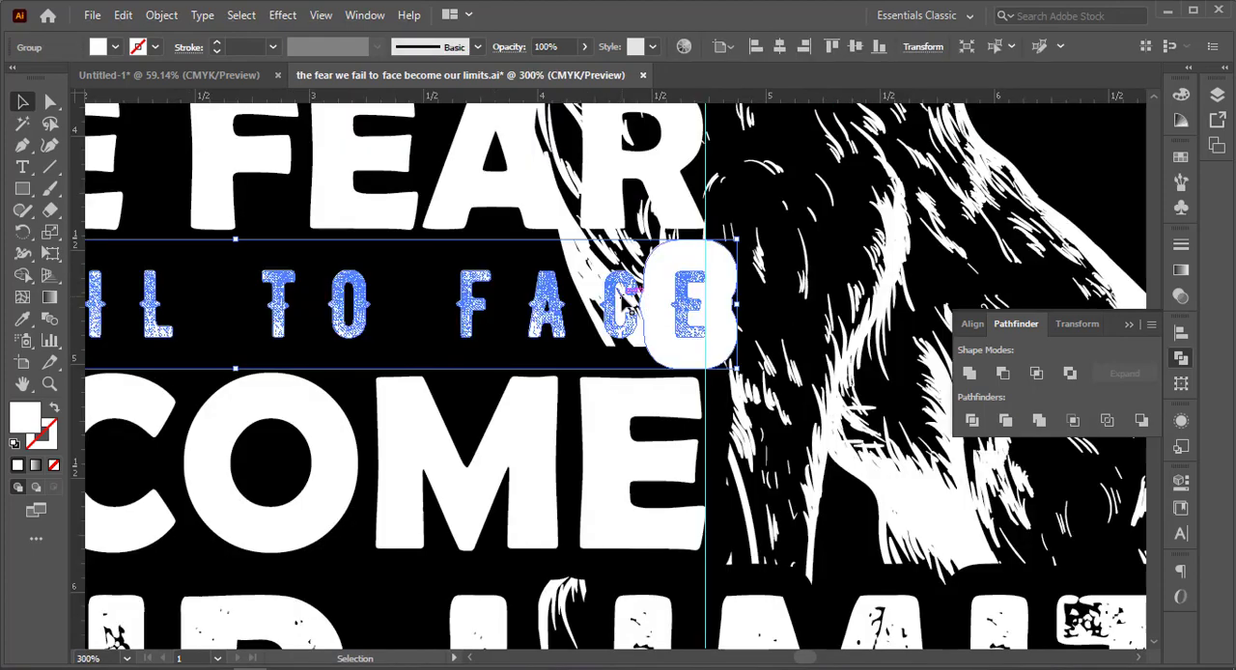
{"action": "double_click", "coordinate": [684, 283]}
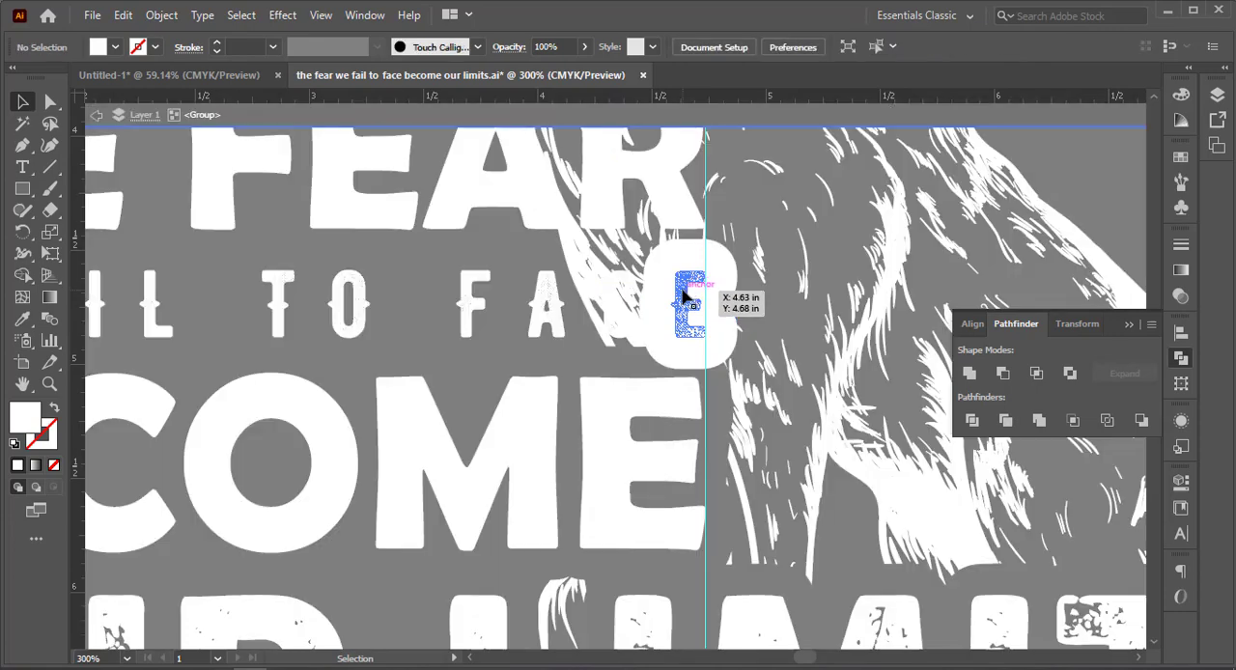
{"action": "left_click", "coordinate": [671, 280]}
{"action": "left_click", "coordinate": [679, 258]}
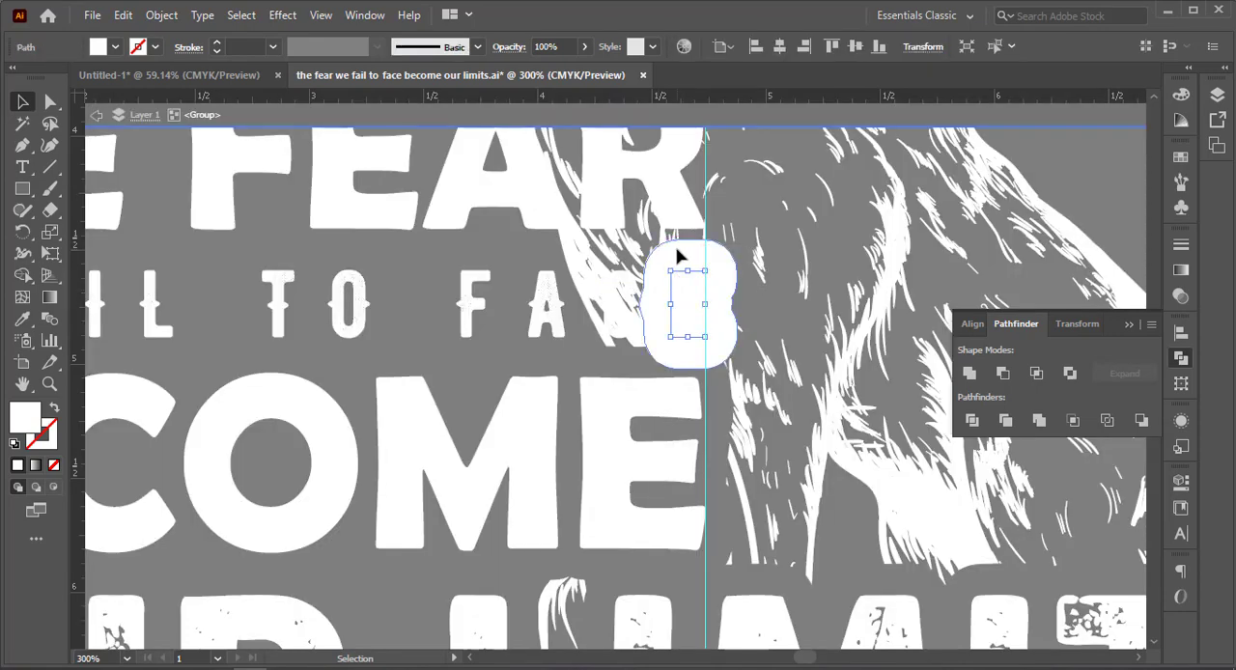
{"action": "key", "text": "Delete"}
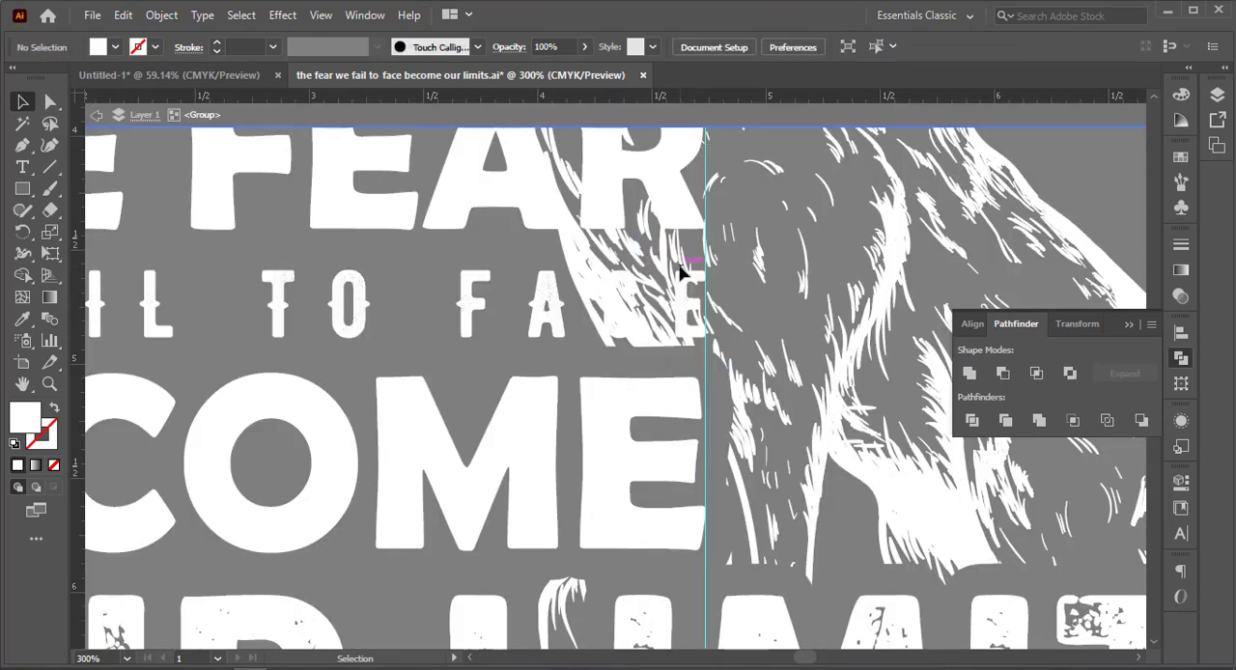
{"action": "key", "text": "Escape"}
{"action": "left_click_drag", "start_coordinate": [571, 311], "coordinate": [548, 308]}
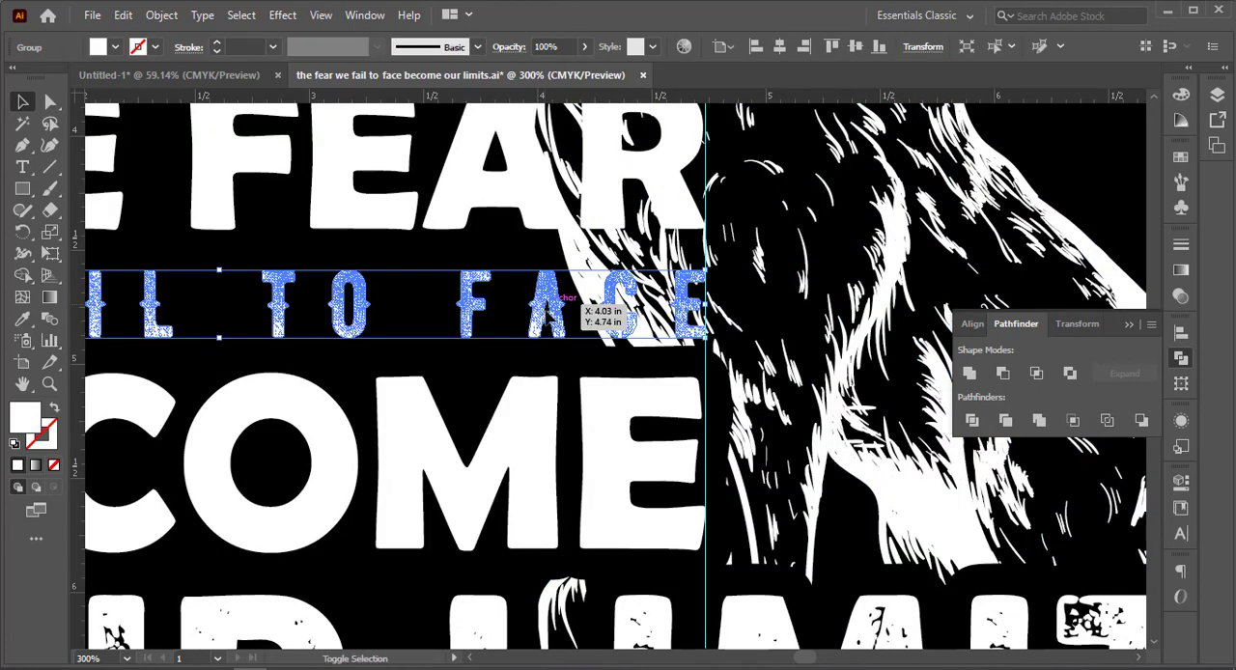
{"action": "scroll", "coordinate": [551, 313], "scroll_direction": "down", "scroll_amount": 5}
{"action": "scroll", "coordinate": [550, 314], "scroll_direction": "down", "scroll_amount": 3}
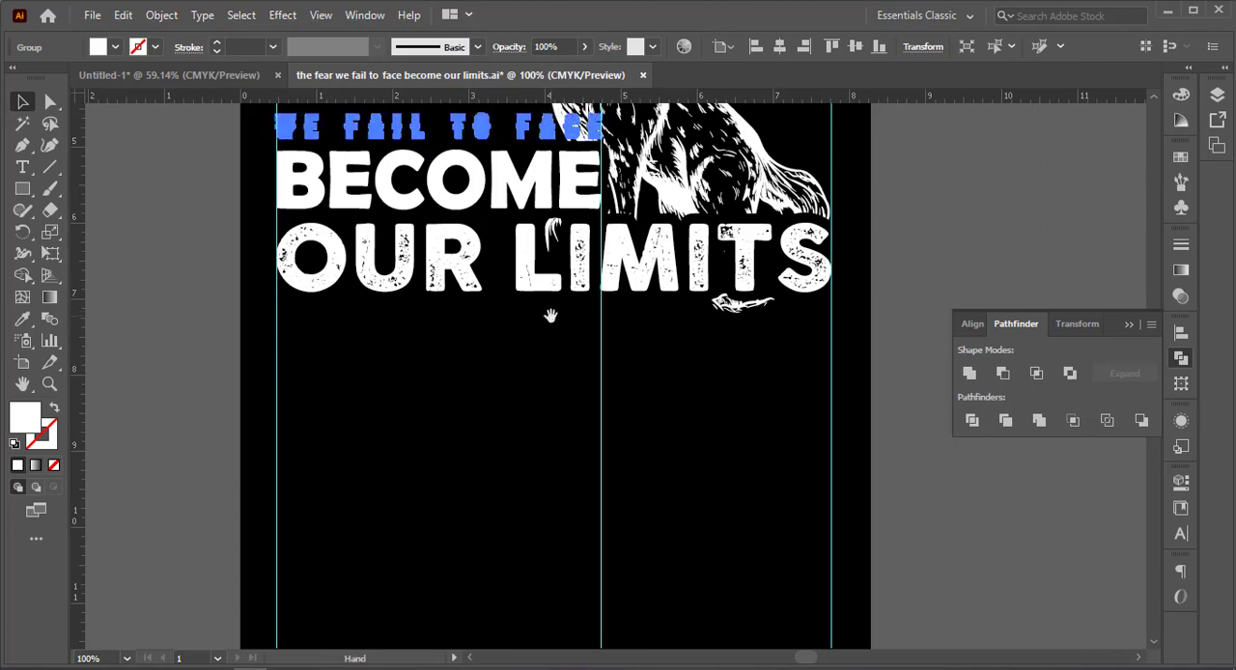
{"action": "scroll", "coordinate": [551, 312], "scroll_direction": "down", "scroll_amount": 1}
{"action": "left_click", "coordinate": [725, 341]}
{"action": "left_click_drag", "start_coordinate": [707, 329], "coordinate": [716, 505]}
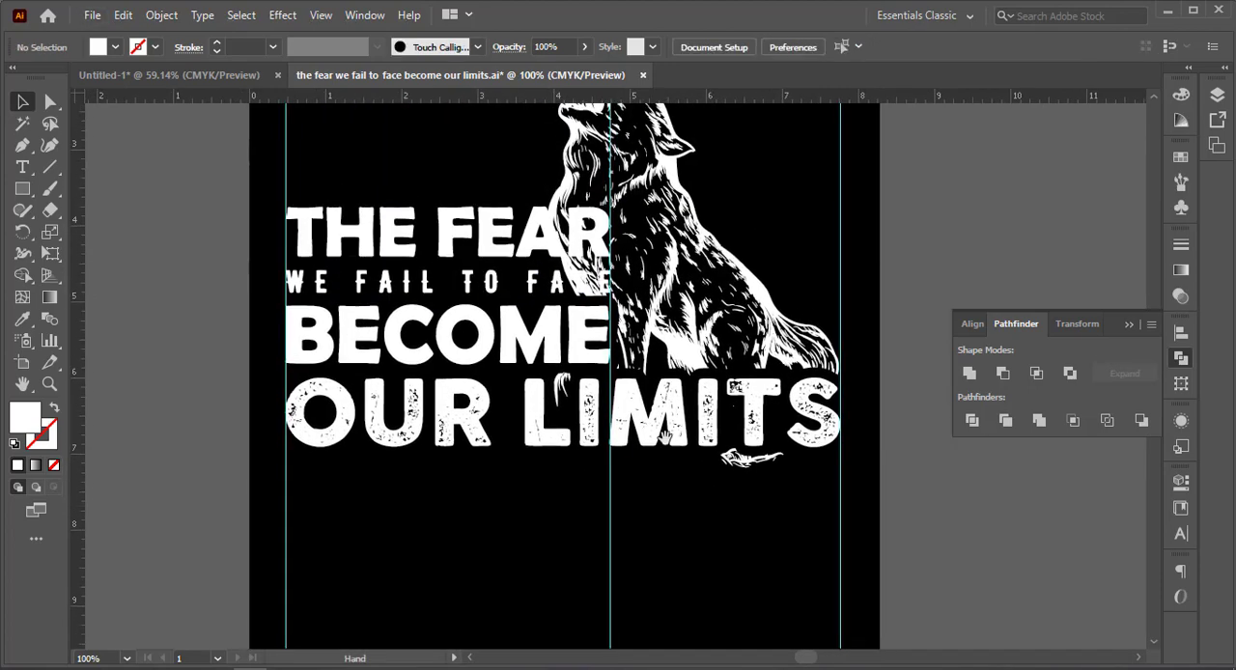
Select the "THE FEAR" and "WE FAIL TO FACE" lettering together and try to offset its paths with Offset Path.
{"action": "left_click", "coordinate": [446, 282]}
{"action": "left_click", "coordinate": [448, 235], "text": "shift"}
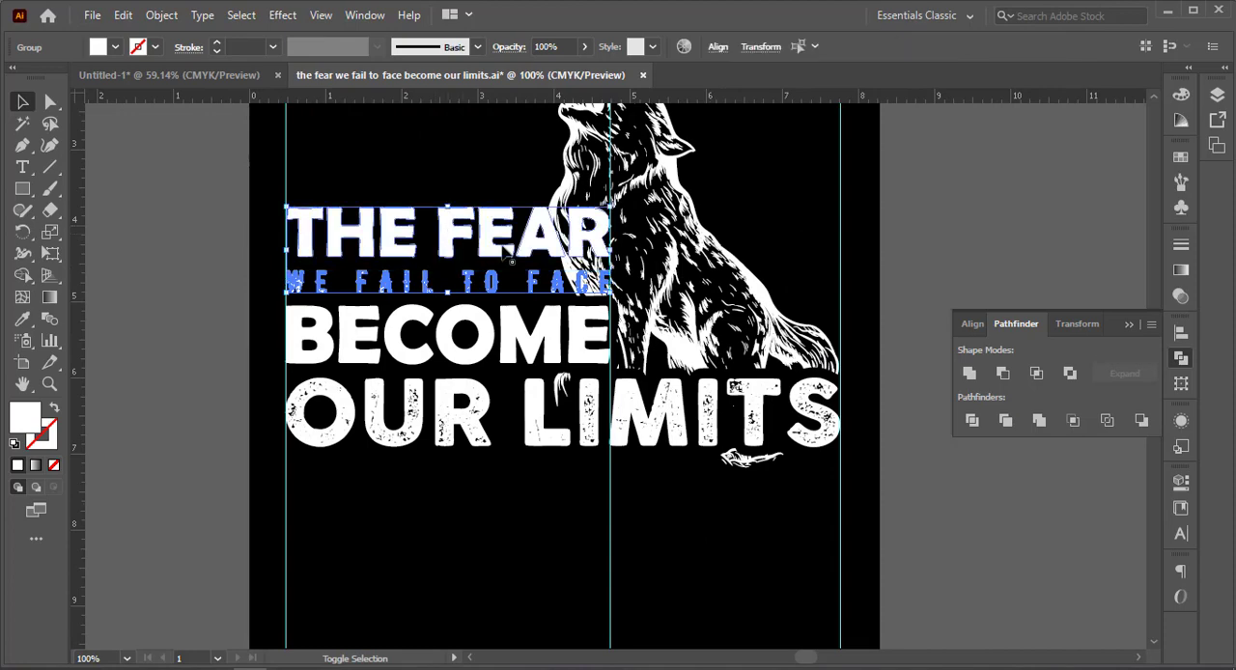
{"action": "left_click", "coordinate": [161, 14]}
{"action": "mouse_move", "coordinate": [253, 458]}
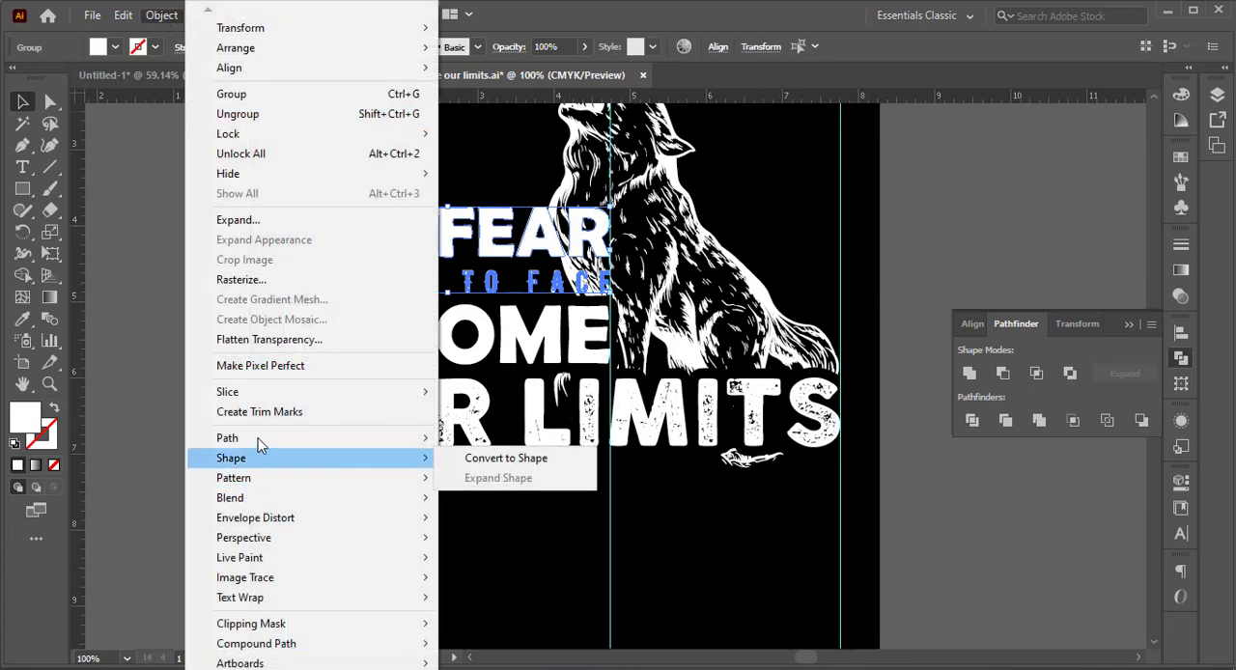
{"action": "mouse_move", "coordinate": [257, 438]}
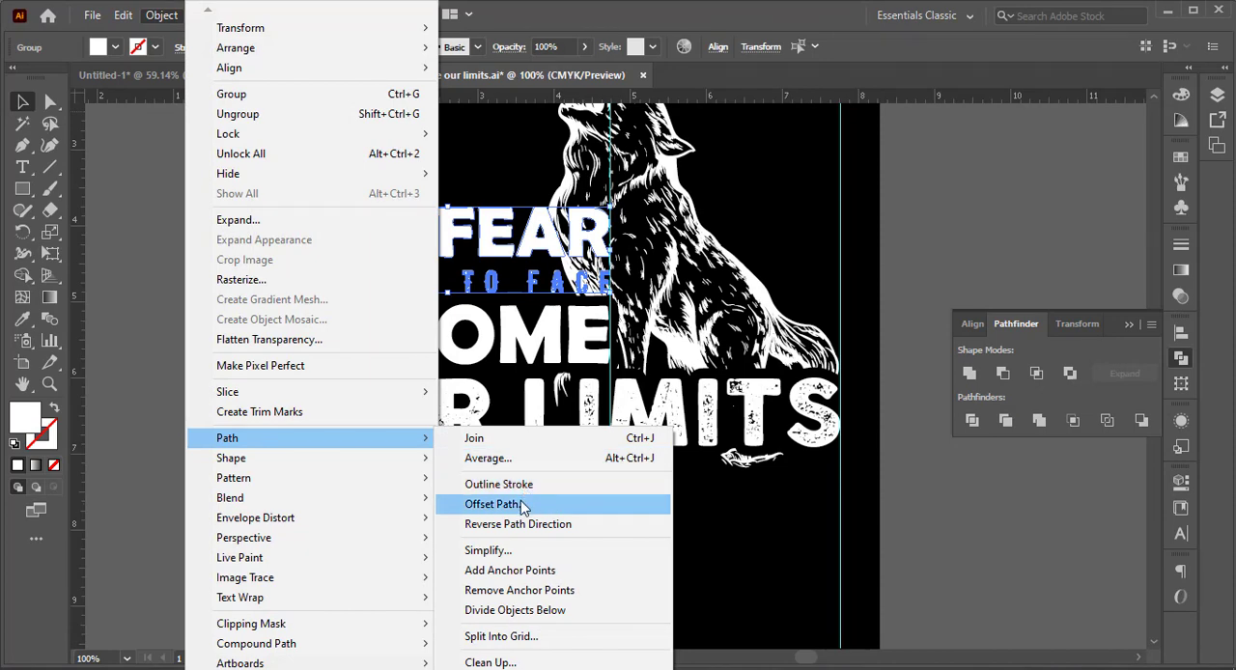
{"action": "left_click", "coordinate": [521, 504]}
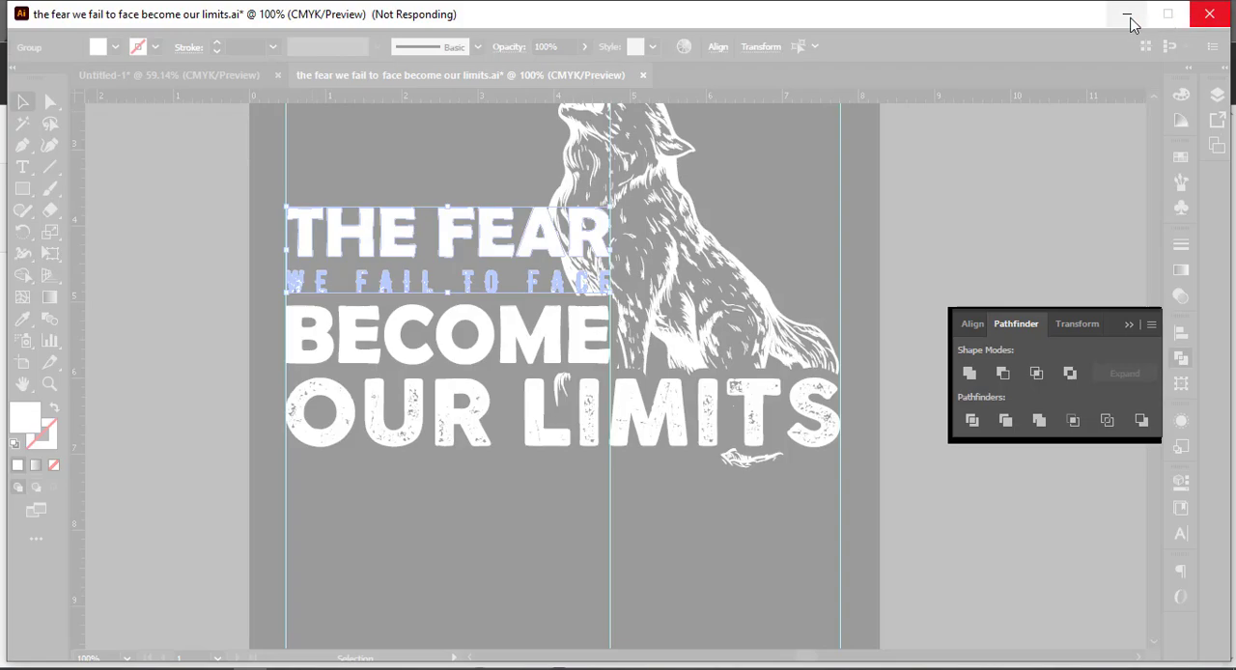
{"action": "left_click", "coordinate": [1126, 17]}
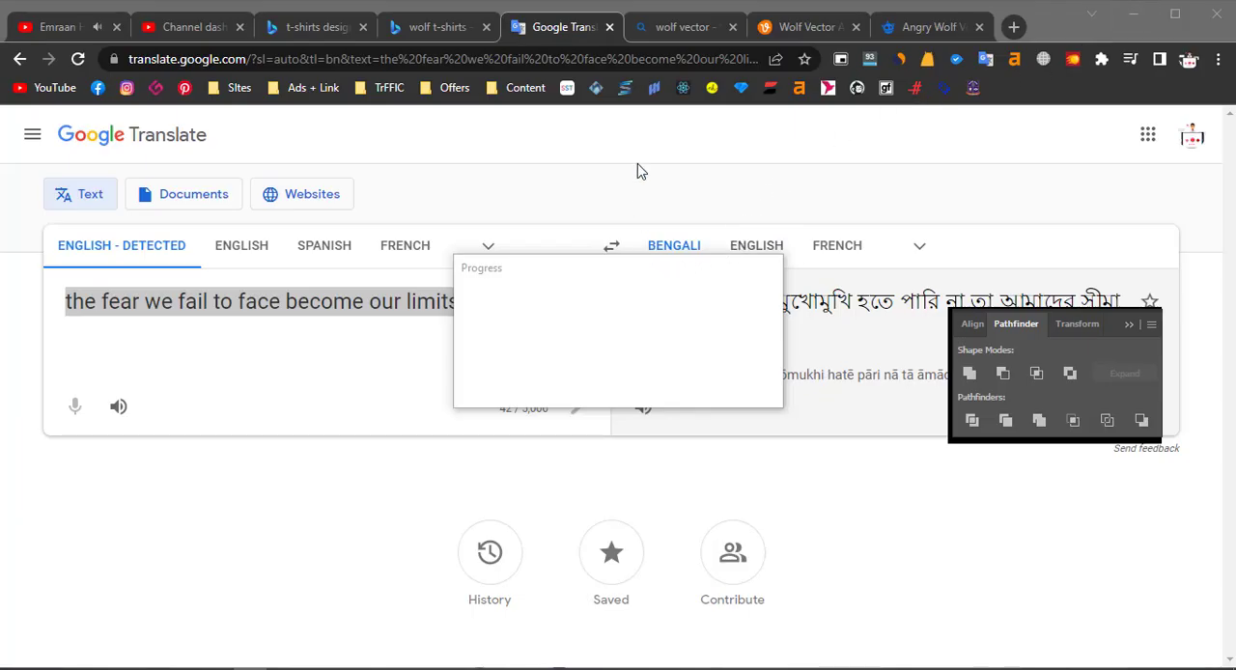
{"action": "left_click", "coordinate": [1128, 17]}
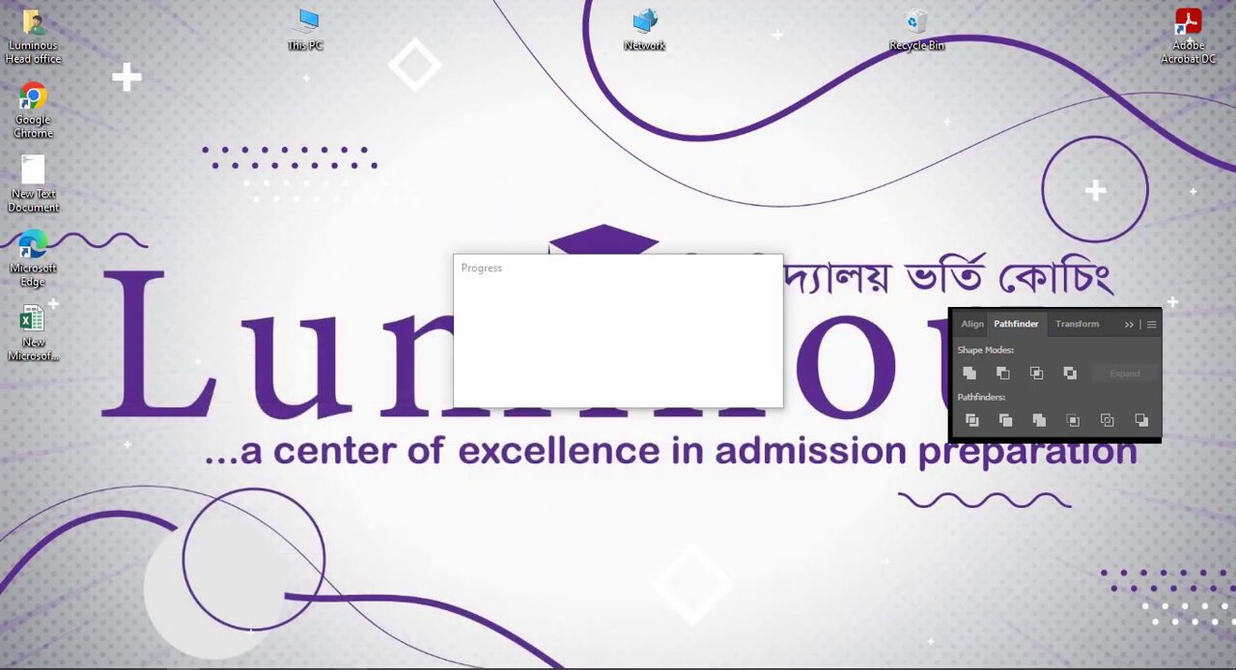
{"action": "left_click", "coordinate": [250, 669]}
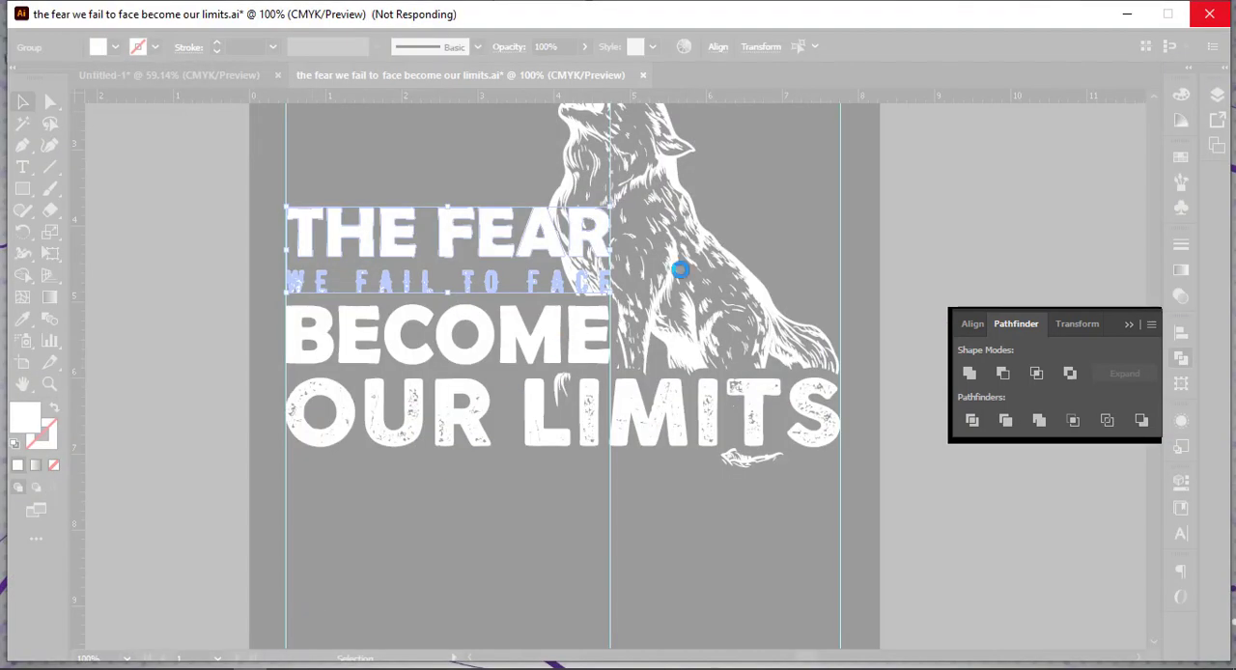